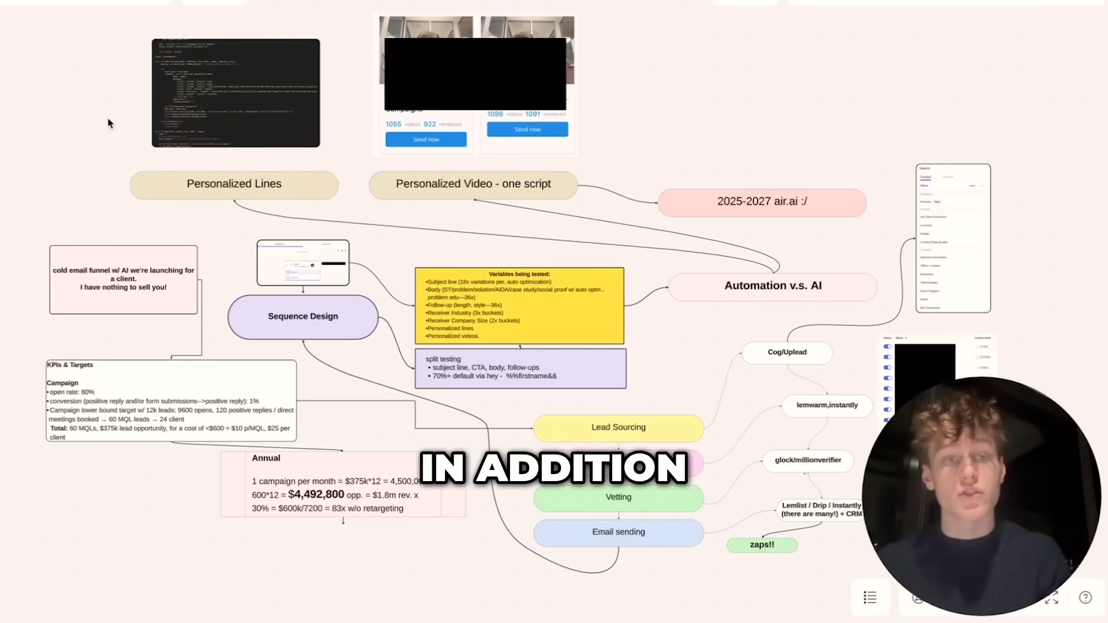
# Examine the cold email funnel note for the client and the flowchart shapes around it
pyautogui.scroll(3, 108, 218)
pyautogui.scroll(-1, 169, 230)
pyautogui.scroll(-1, 170, 234)
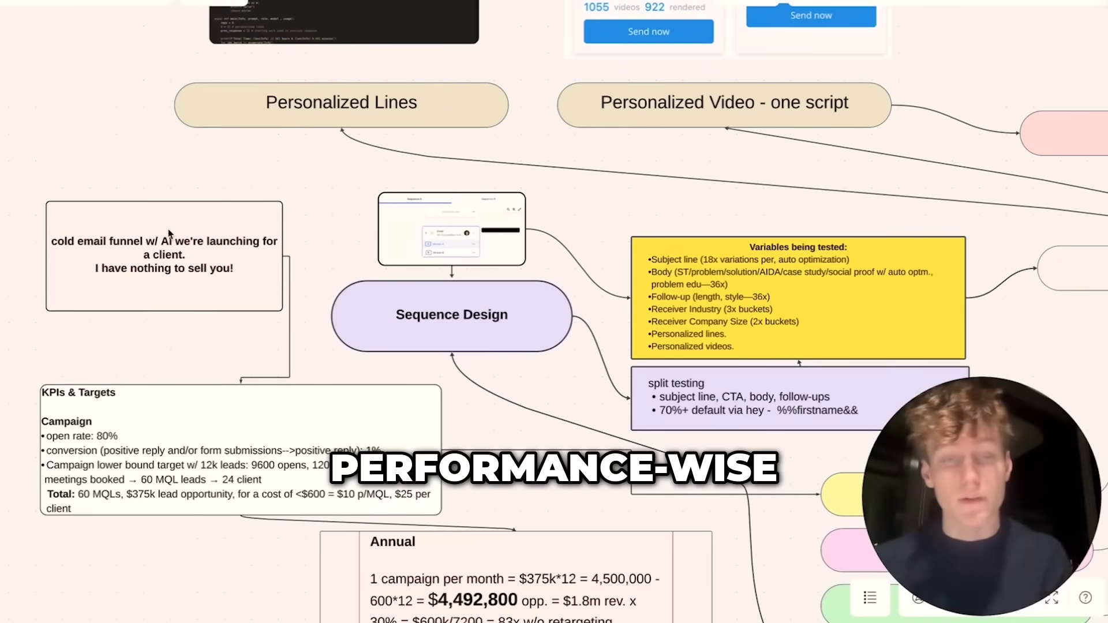
pyautogui.moveTo(172, 219)
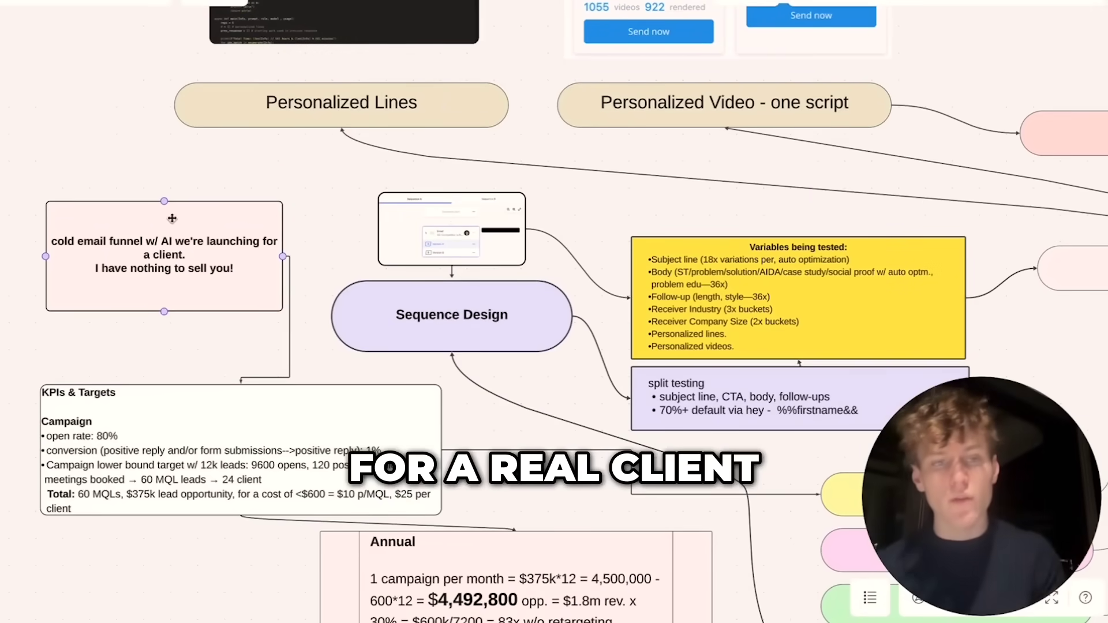
pyautogui.hscroll(5, 483, 184)
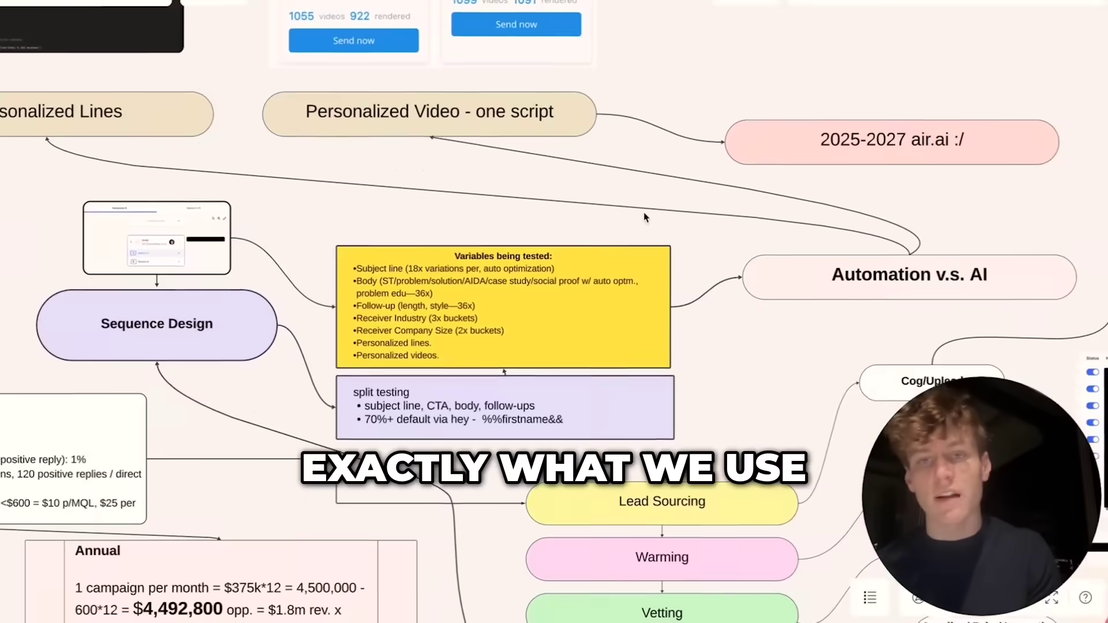
pyautogui.hscroll(-3, 644, 214)
pyautogui.hscroll(-3, 643, 212)
pyautogui.scroll(-1, 571, 287)
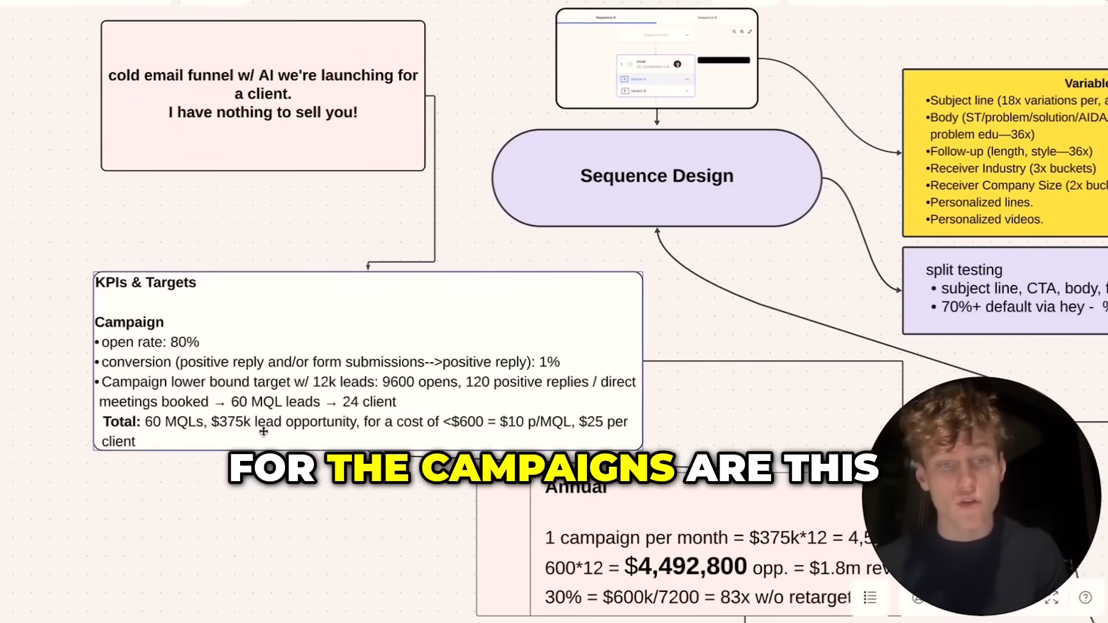
# Review the campaign open rate and conversion targets in the KPIs & Targets box
pyautogui.hscroll(2, 325, 537)
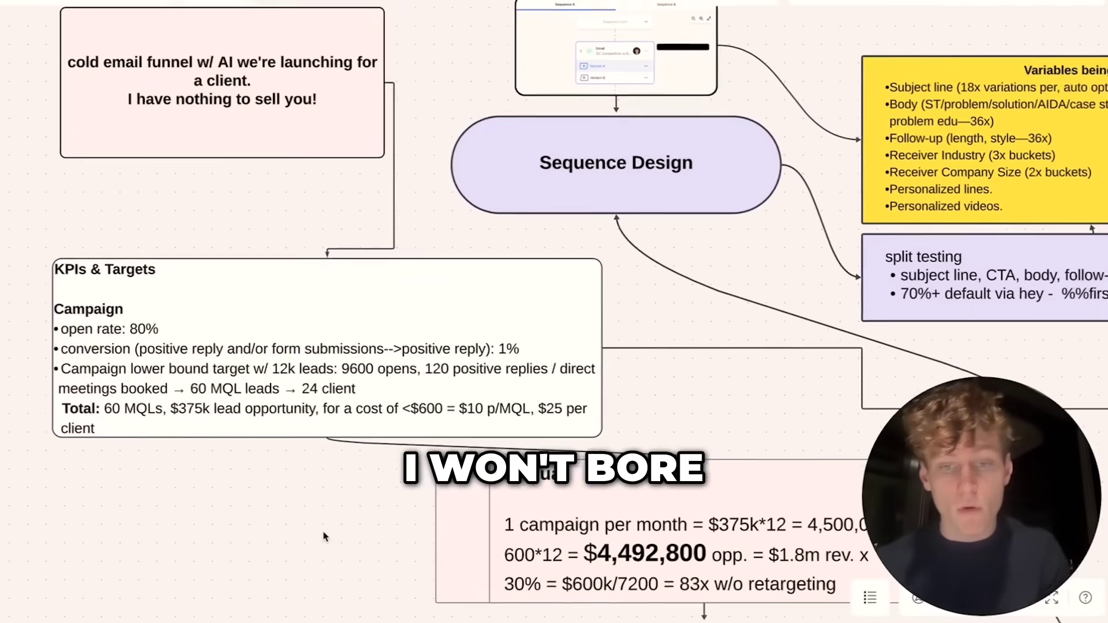
pyautogui.hscroll(2, 323, 537)
pyautogui.doubleClick(123, 342)
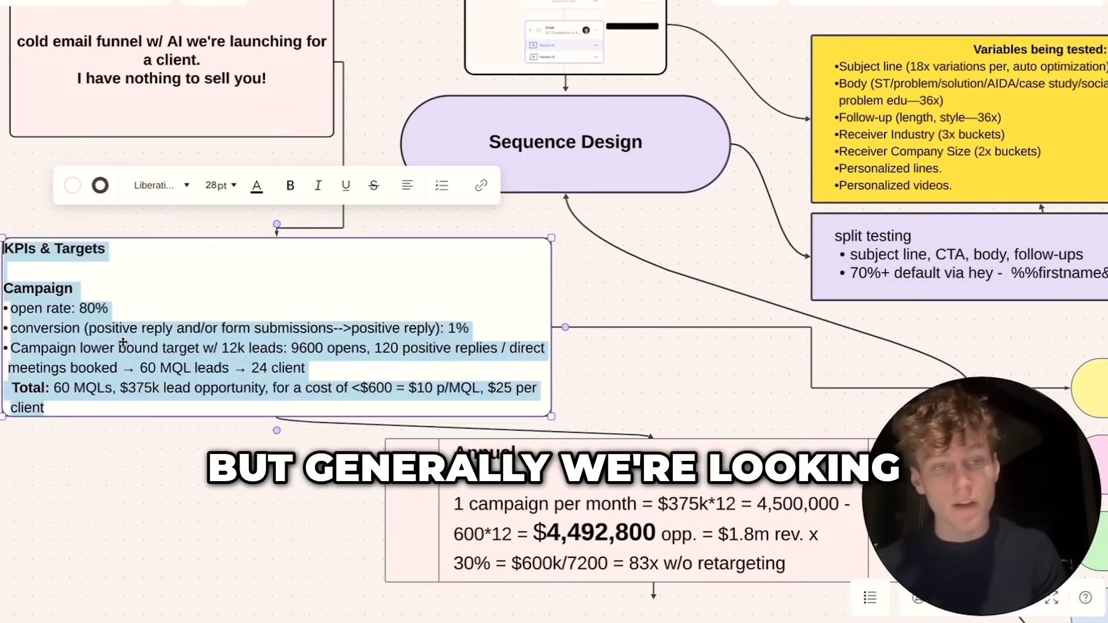
pyautogui.moveTo(79, 308); pyautogui.dragTo(112, 308)
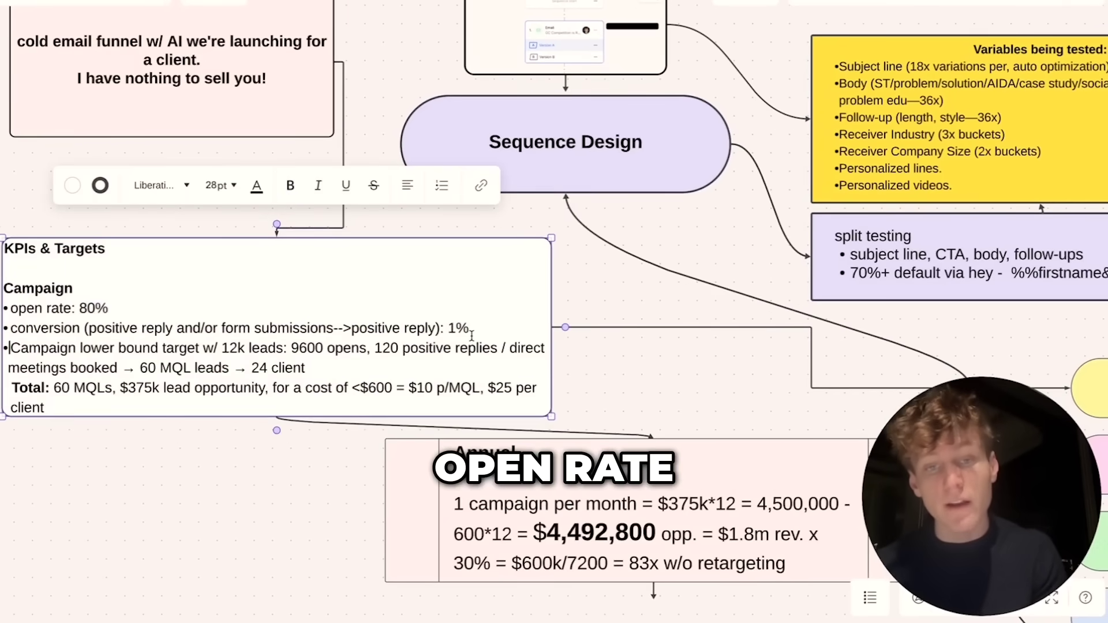
# Review the yearly revenue and cost calculation in the Annual box, highlighting the 7200 cost figure
pyautogui.click(416, 434)
pyautogui.hscroll(4, 416, 434)
pyautogui.click(416, 434)
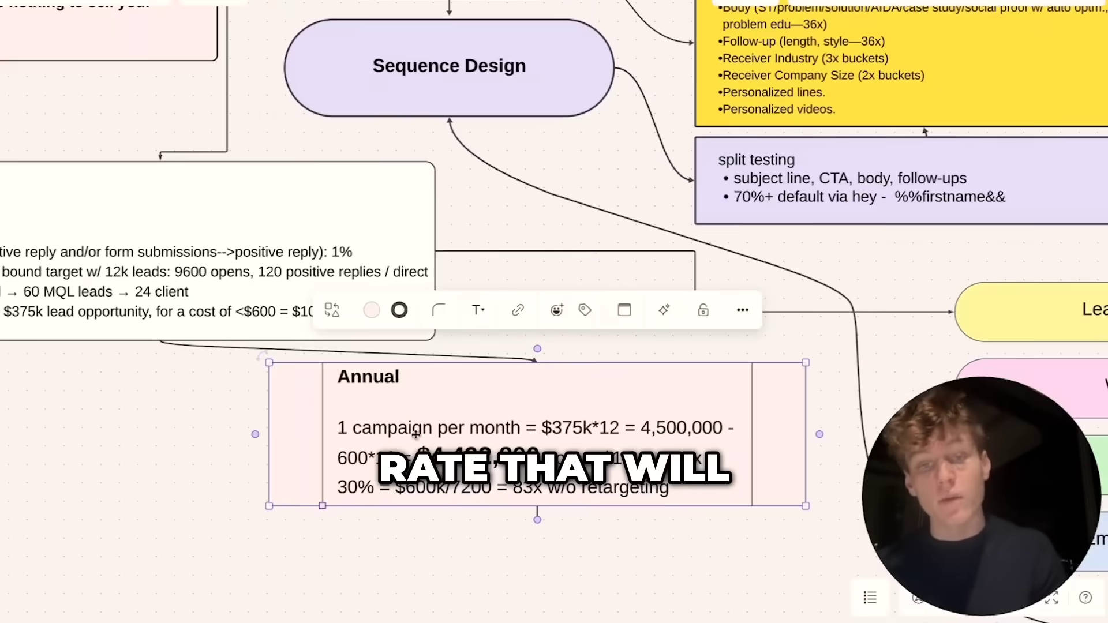
pyautogui.doubleClick(518, 433)
pyautogui.click(407, 488)
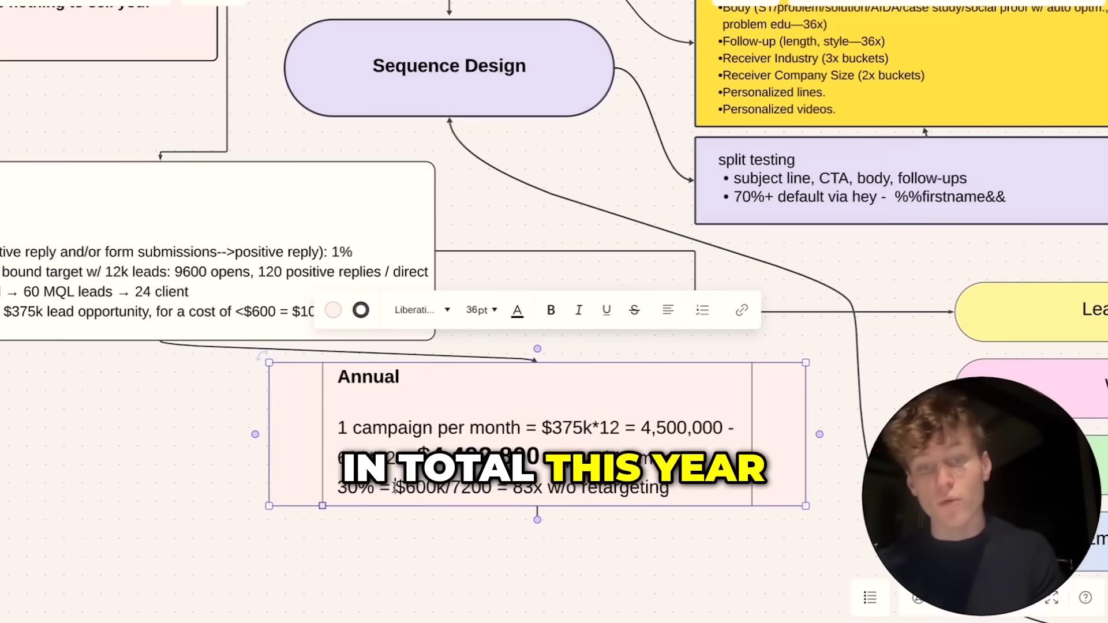
pyautogui.moveTo(394, 487); pyautogui.dragTo(669, 487)
pyautogui.click(447, 489)
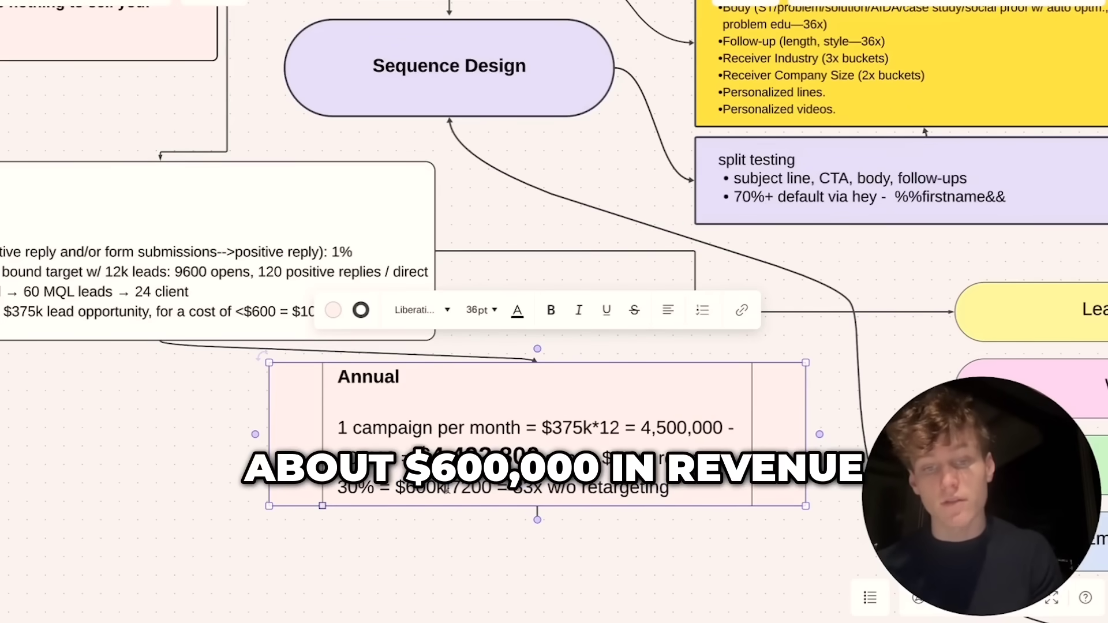
pyautogui.moveTo(508, 488); pyautogui.dragTo(455, 490)
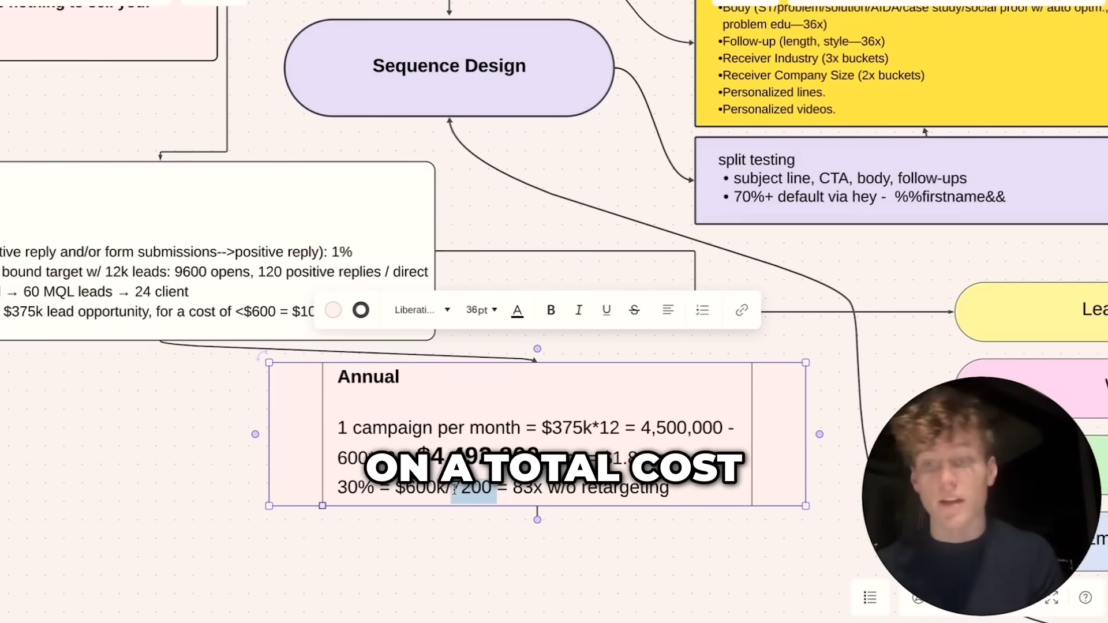
pyautogui.click(458, 525)
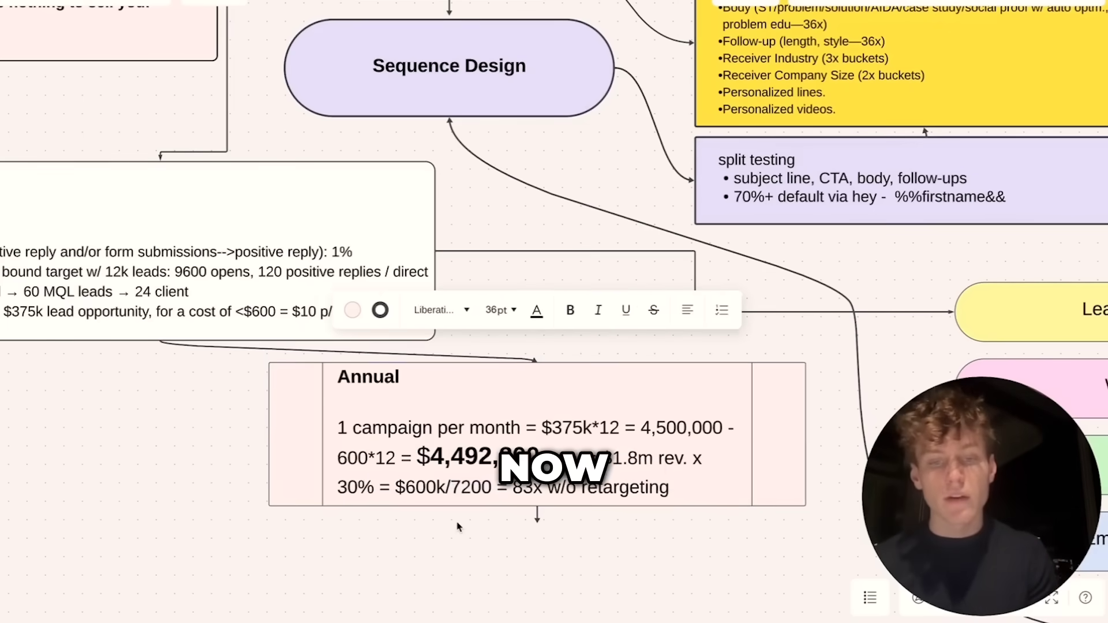
# Examine the campaign setup stages from Lead Sourcing to Email sending, focusing on the Lead Sourcing shape
pyautogui.scroll(-4, 458, 525)
pyautogui.hscroll(1, 458, 525)
pyautogui.hscroll(4, 554, 312)
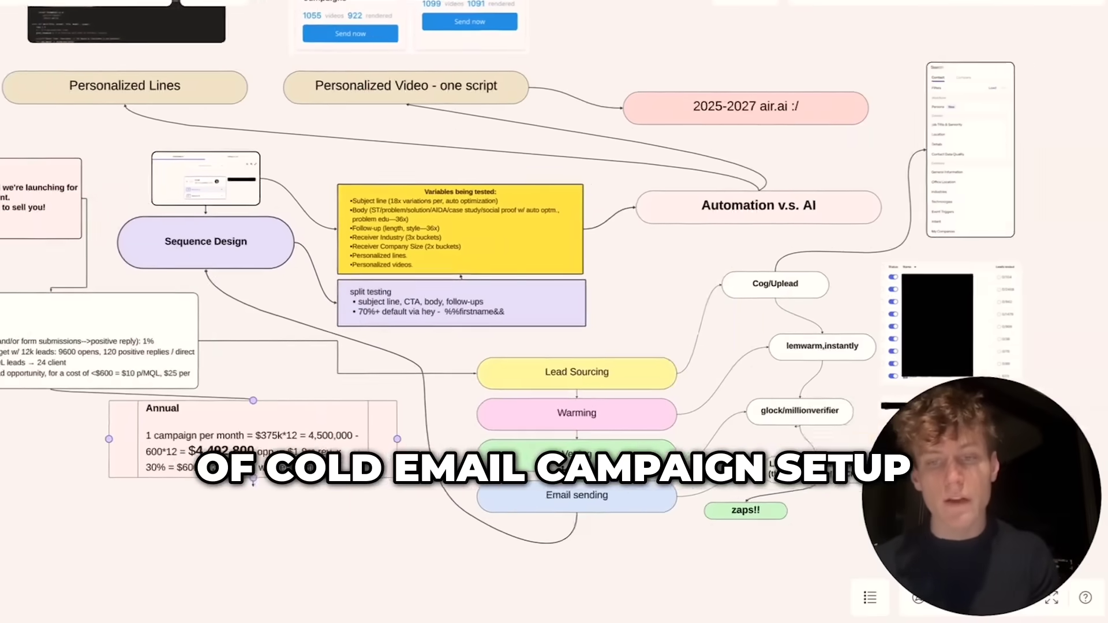
pyautogui.click(499, 387)
pyautogui.click(584, 342)
pyautogui.moveTo(594, 327); pyautogui.dragTo(566, 528)
pyautogui.click(521, 424)
pyautogui.click(546, 380)
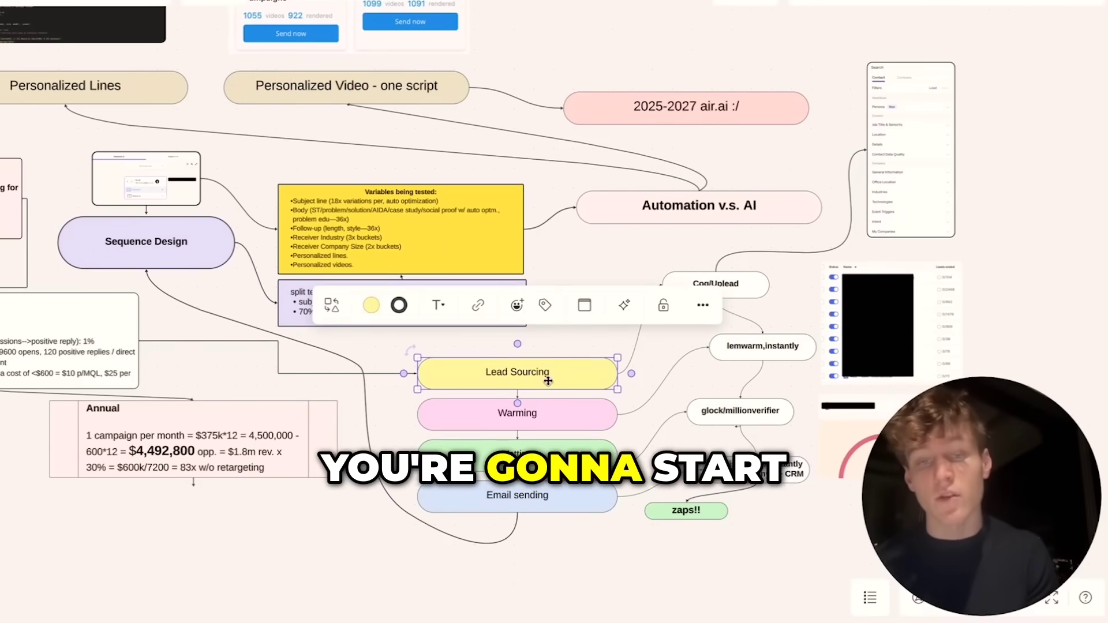
pyautogui.click(600, 275)
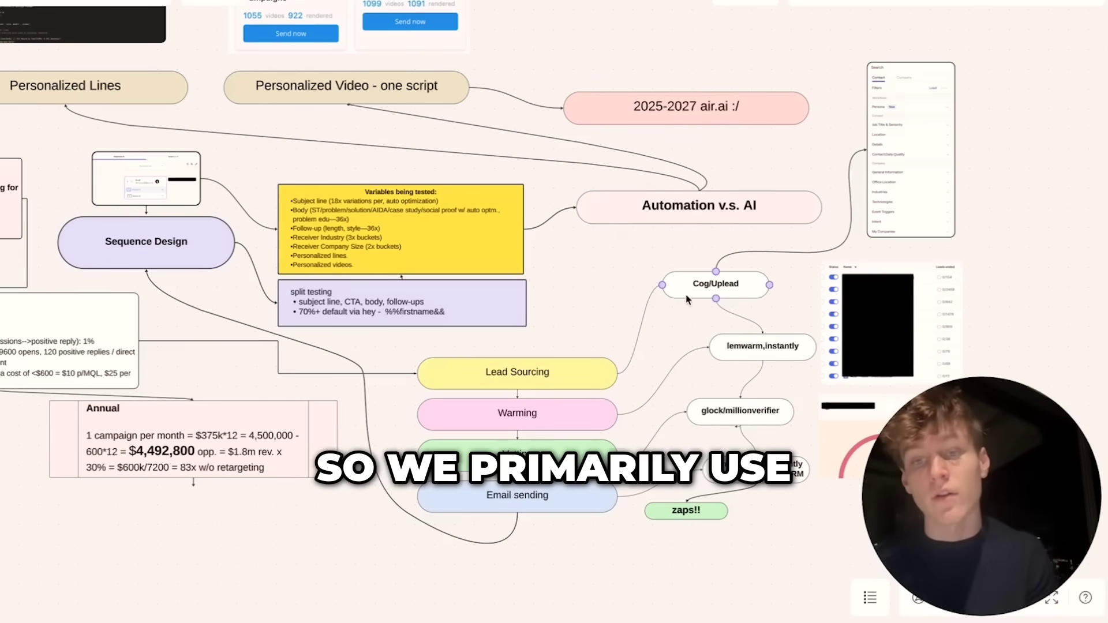
# Inspect the text of the Cog/Uplead shape linked to Lead Sourcing
pyautogui.scroll(5, 696, 288)
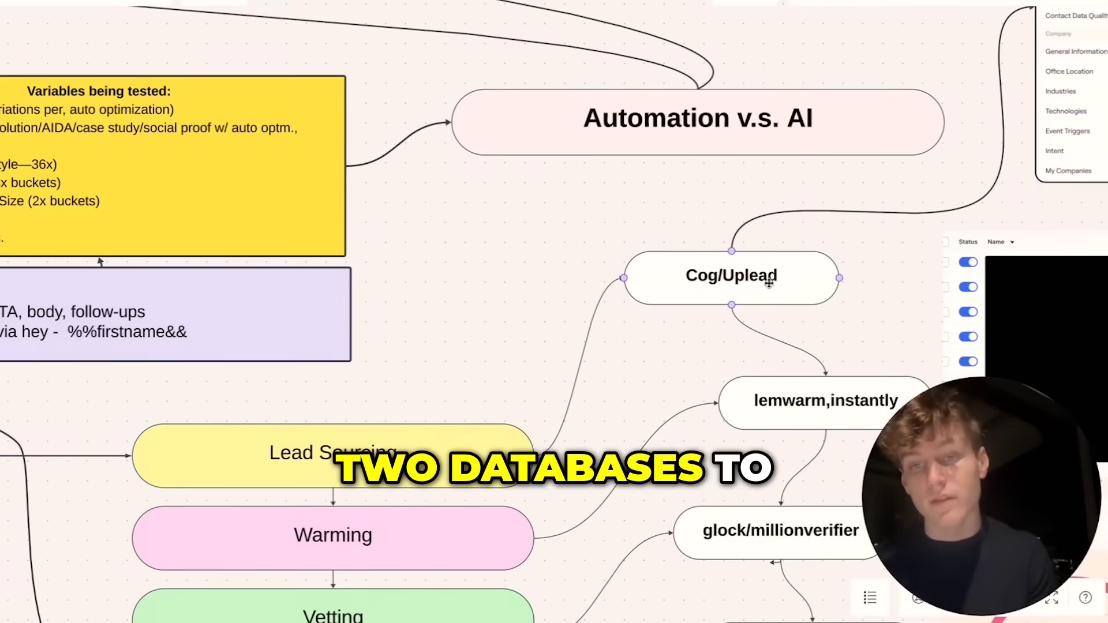
pyautogui.doubleClick(686, 283)
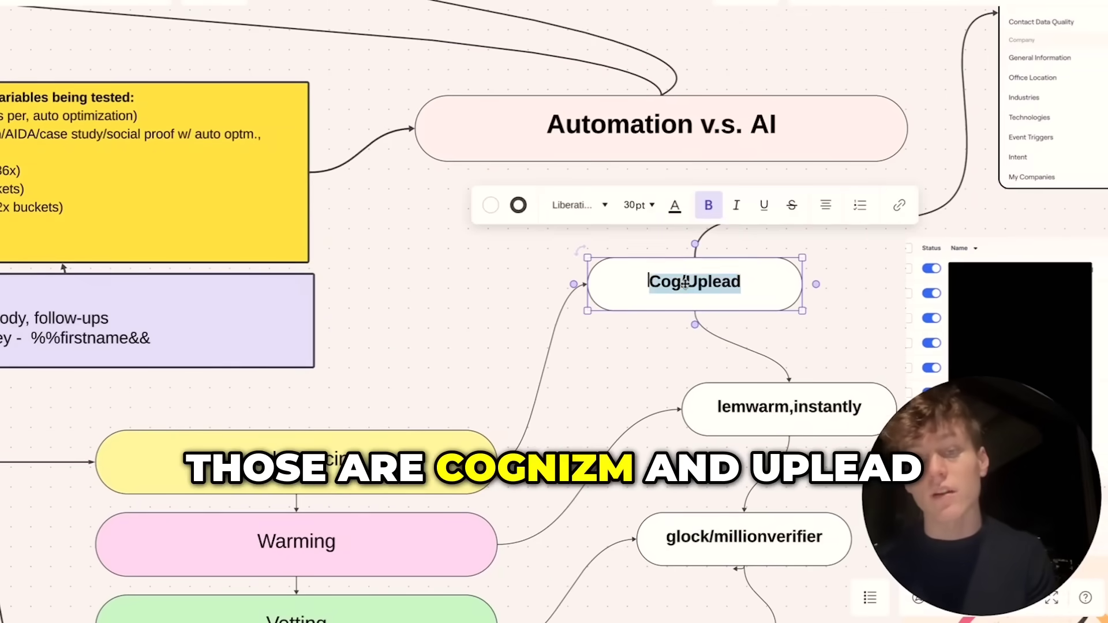
pyautogui.click(517, 261)
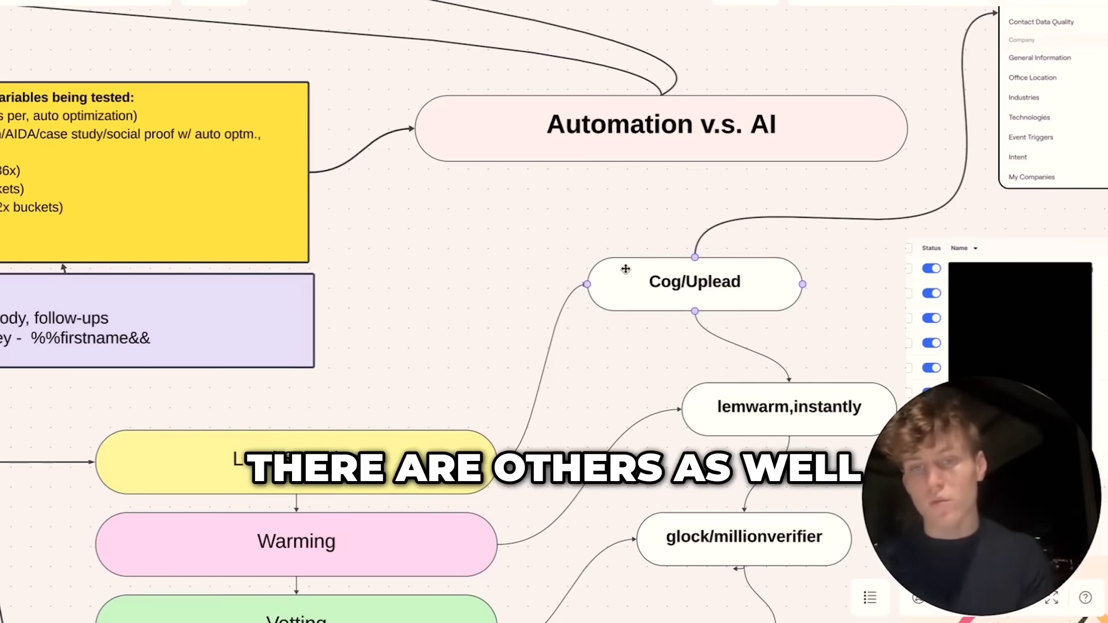
# Draw a short arrow connector outward from the right edge of the Cog/Uplead shape
pyautogui.doubleClick(626, 269)
pyautogui.moveTo(802, 284); pyautogui.dragTo(819, 284)
pyautogui.click(856, 291)
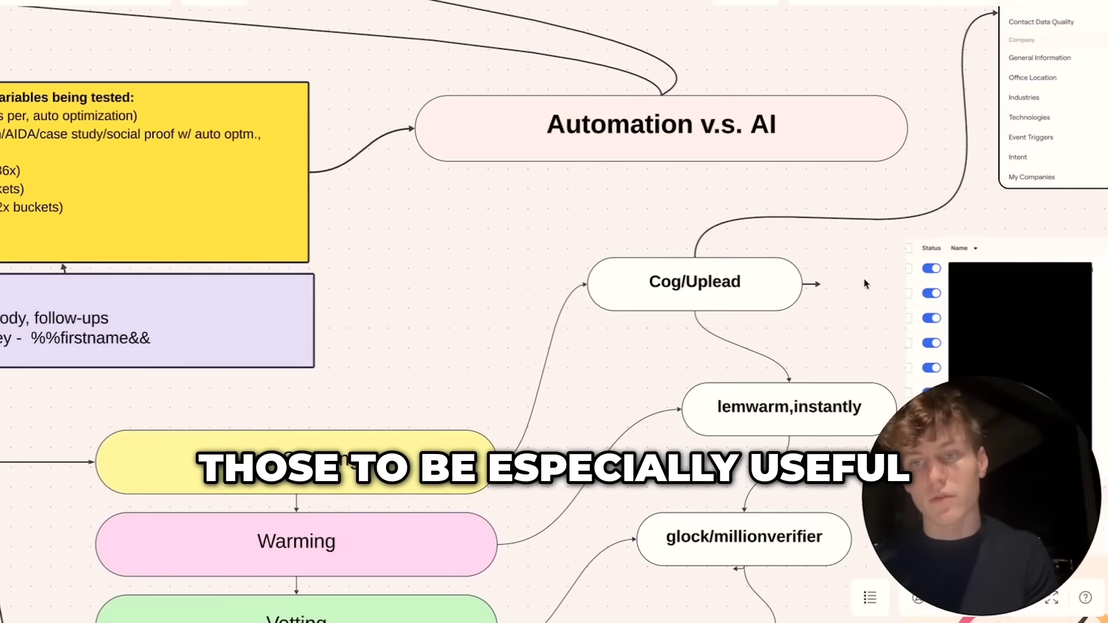
# Examine the contact and company search filters in the lead database image linked to the Cog/Uplead shape
pyautogui.scroll(5, 921, 160)
pyautogui.hscroll(8, 920, 159)
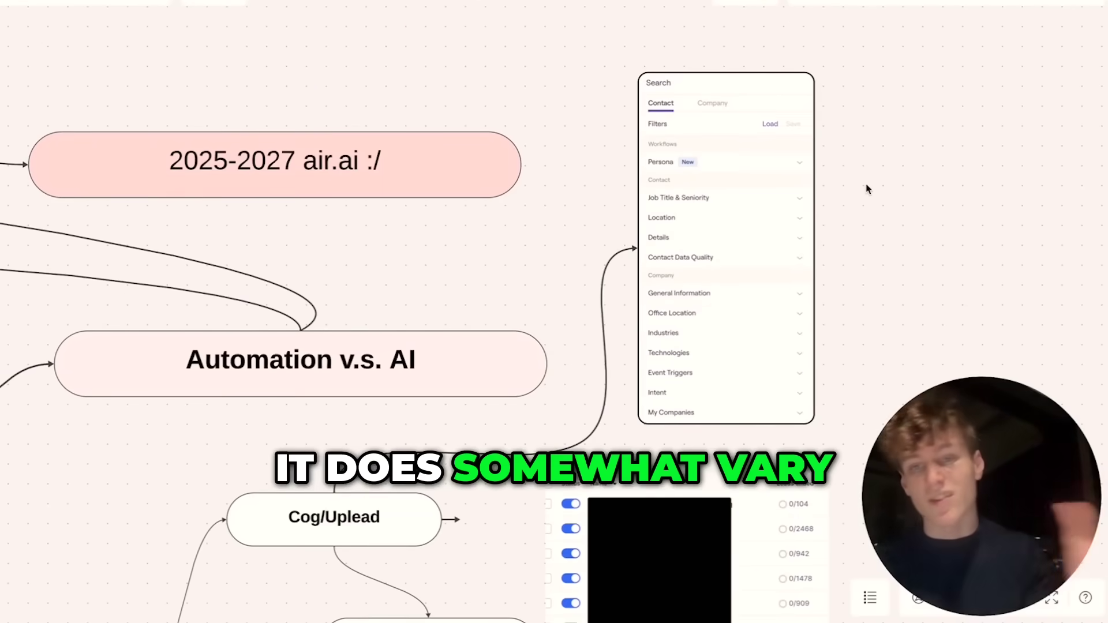
pyautogui.scroll(3, 866, 189)
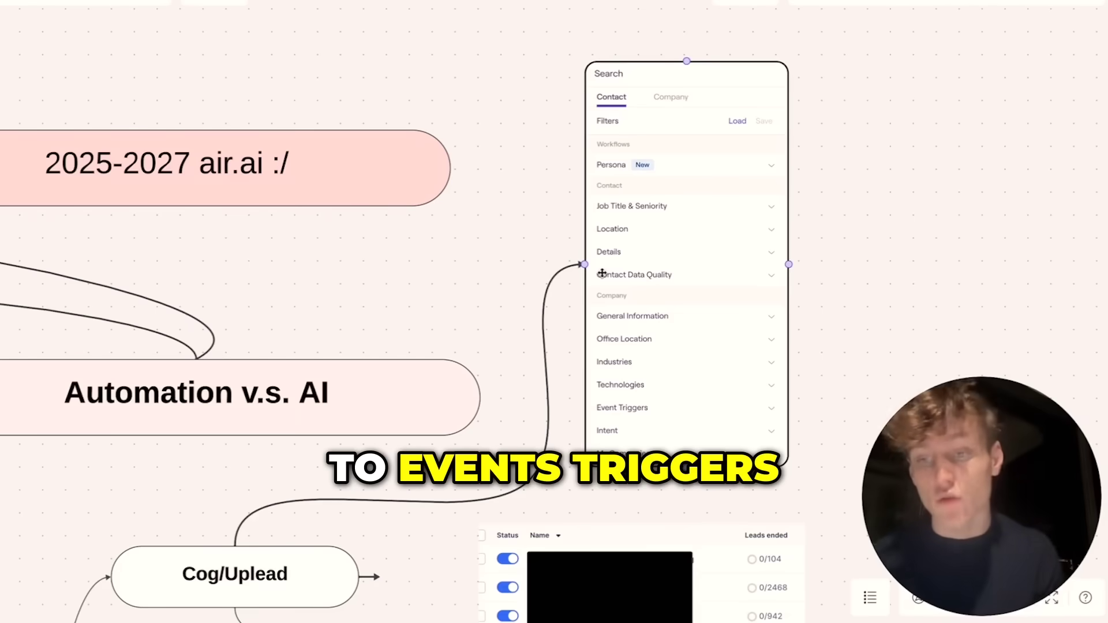
pyautogui.click(782, 300)
pyautogui.click(892, 347)
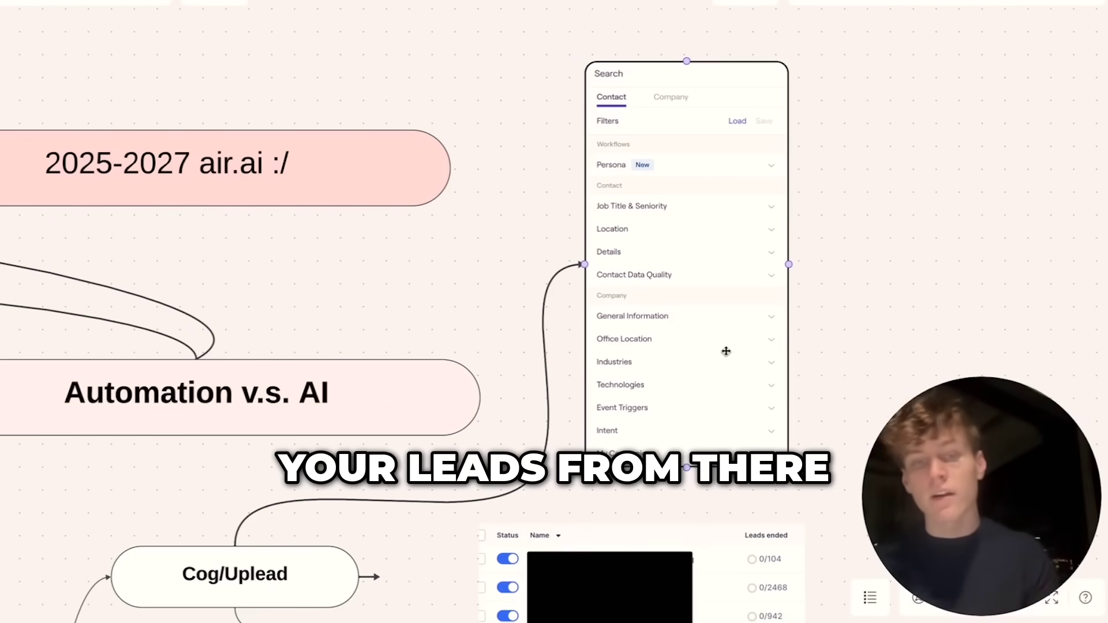
# Examine the Warming stage and its links to the email tools, selecting the Warming shape
pyautogui.scroll(-3, 643, 423)
pyautogui.scroll(-2, 643, 424)
pyautogui.hscroll(-2, 643, 425)
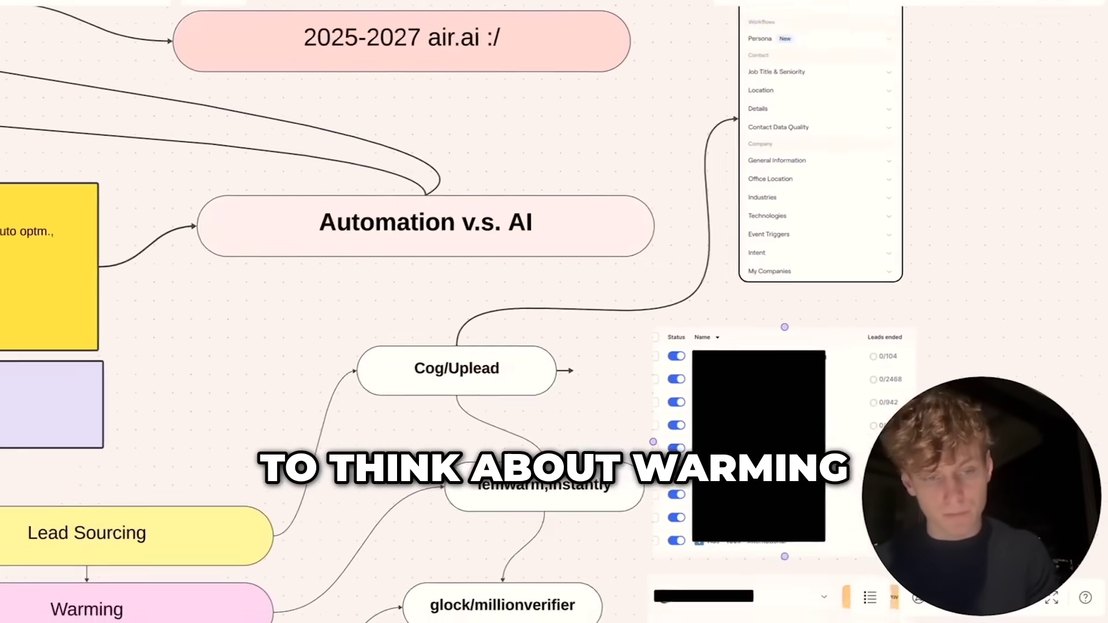
pyautogui.hscroll(-3, 643, 425)
pyautogui.click(393, 513)
pyautogui.click(422, 470)
pyautogui.scroll(-3, 422, 470)
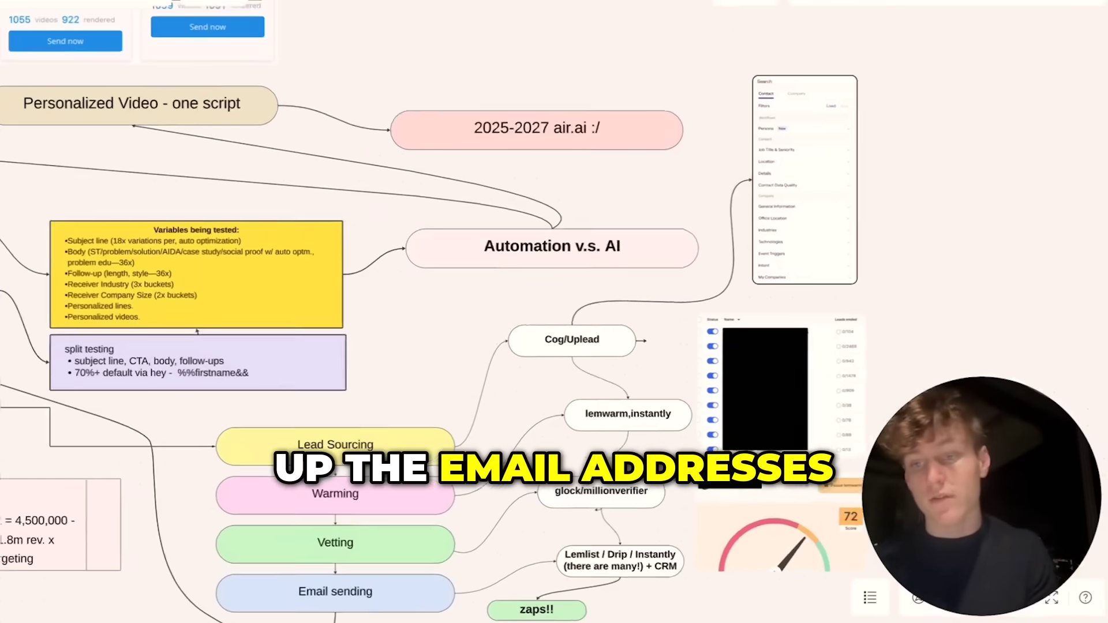
pyautogui.scroll(-2, 555, 311)
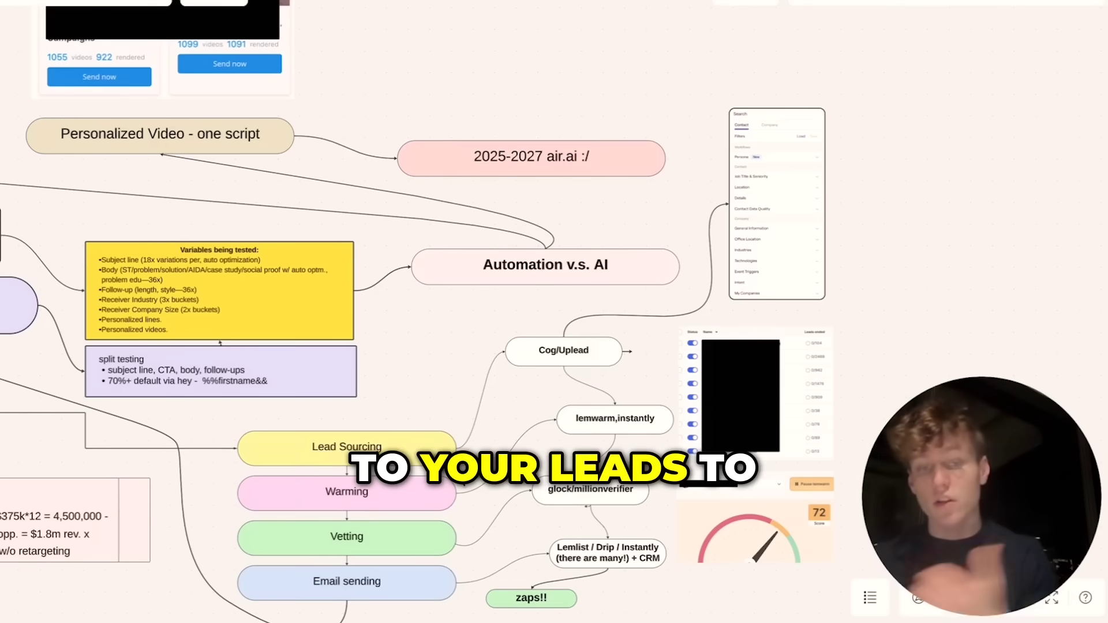
pyautogui.click(450, 484)
pyautogui.click(494, 454)
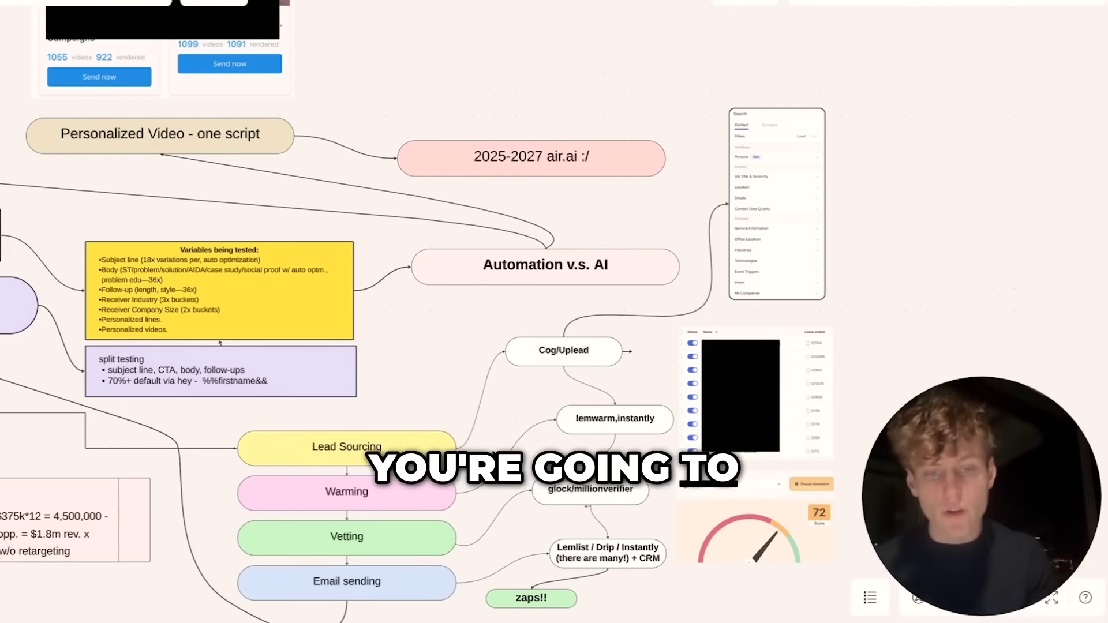
pyautogui.click(407, 496)
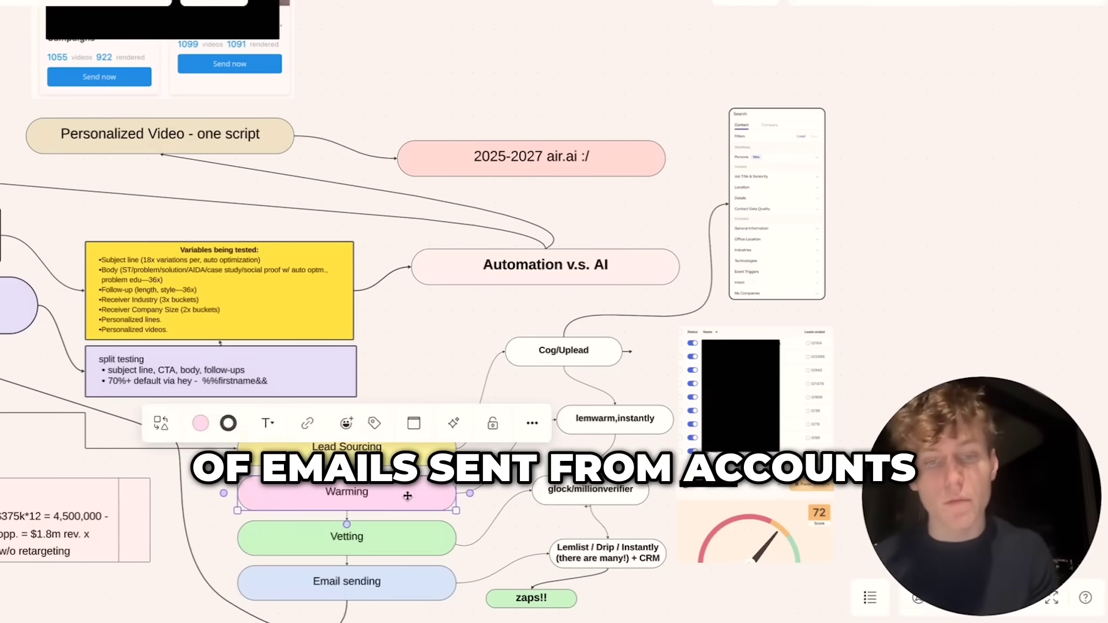
# Inspect the text of the lemwarm,instantly shape linked to Warming
pyautogui.click(510, 459)
pyautogui.scroll(3, 515, 435)
pyautogui.hscroll(2, 522, 432)
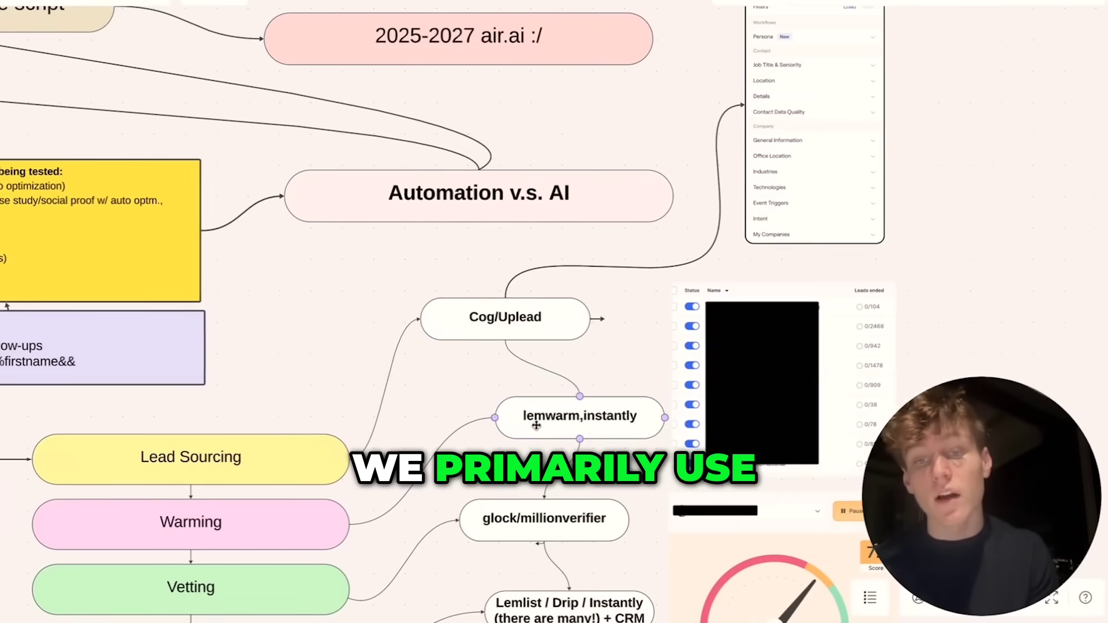
pyautogui.doubleClick(577, 417)
pyautogui.scroll(3, 577, 417)
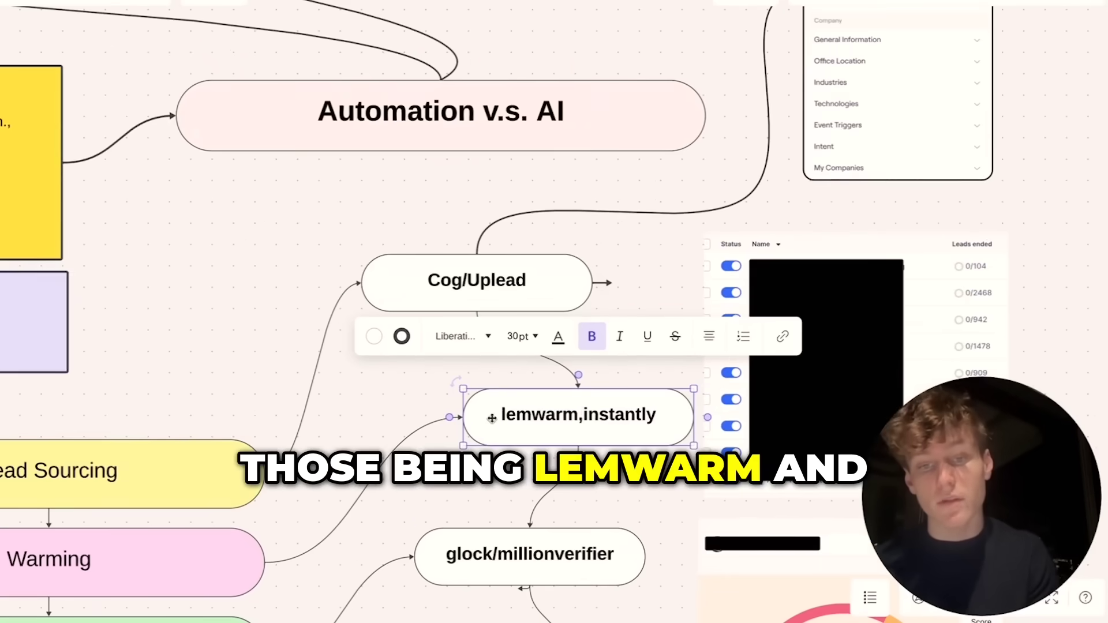
pyautogui.click(664, 490)
pyautogui.hscroll(1, 668, 484)
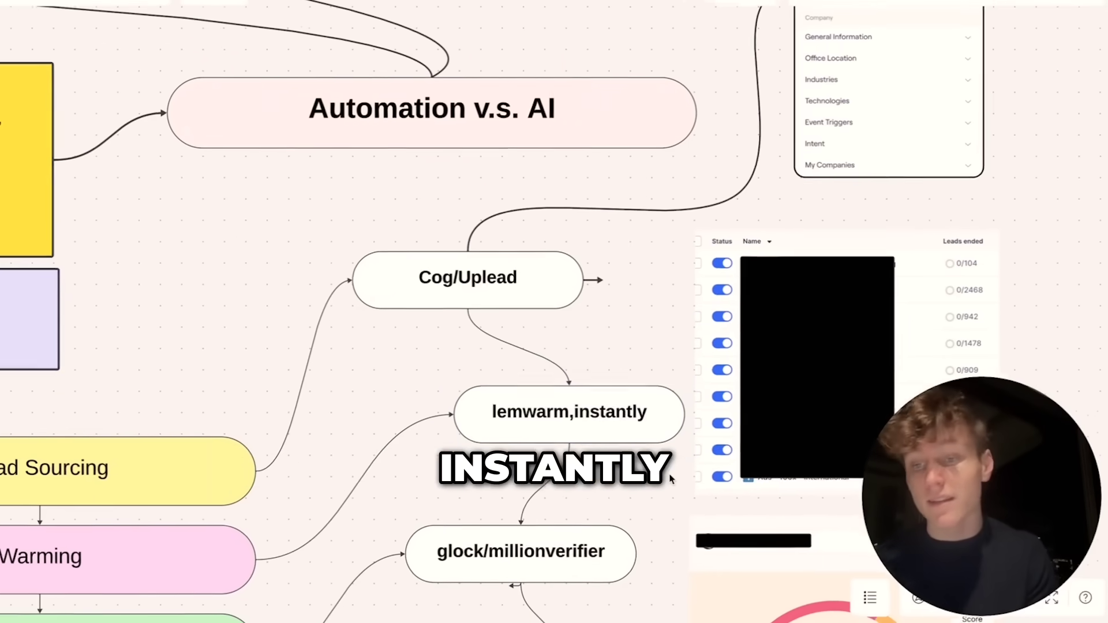
pyautogui.hscroll(1, 670, 479)
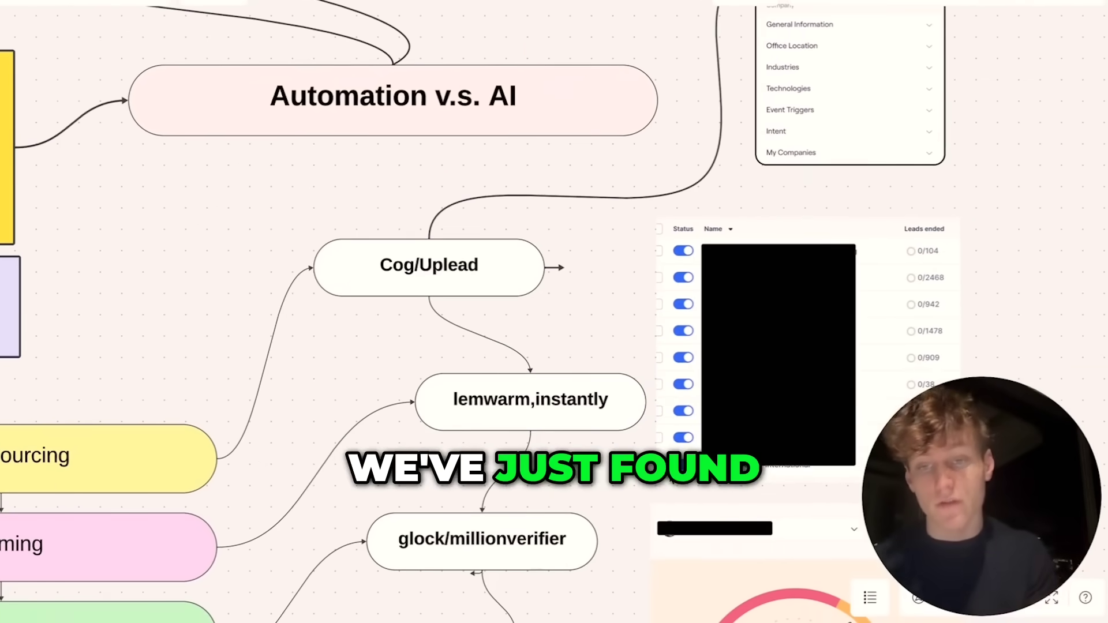
# Examine the score gauge in the lemwarm image beside the email tool shapes
pyautogui.scroll(-3, 671, 480)
pyautogui.hscroll(2, 671, 479)
pyautogui.scroll(-3, 671, 479)
pyautogui.hscroll(2, 671, 479)
pyautogui.click(779, 411)
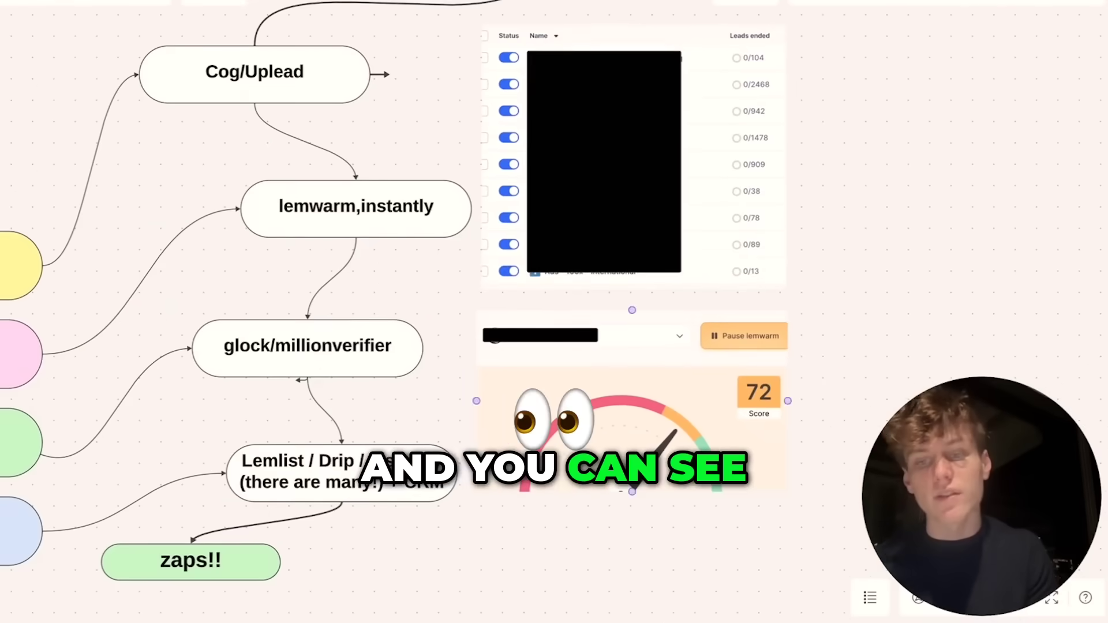
pyautogui.scroll(3, 778, 411)
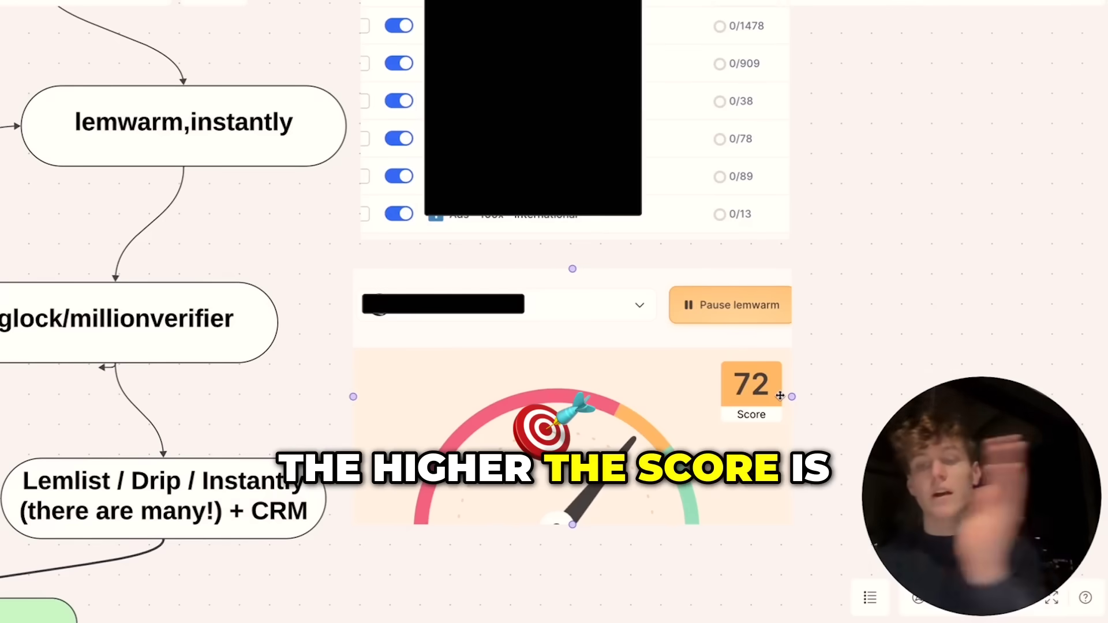
pyautogui.click(846, 355)
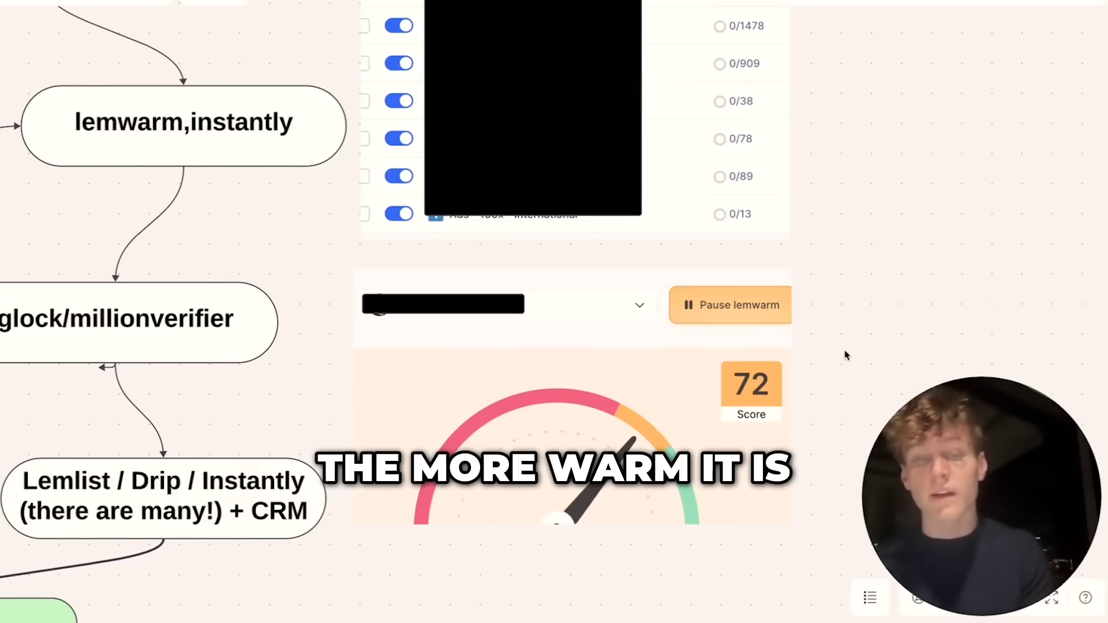
pyautogui.scroll(-5, 846, 355)
pyautogui.click(756, 357)
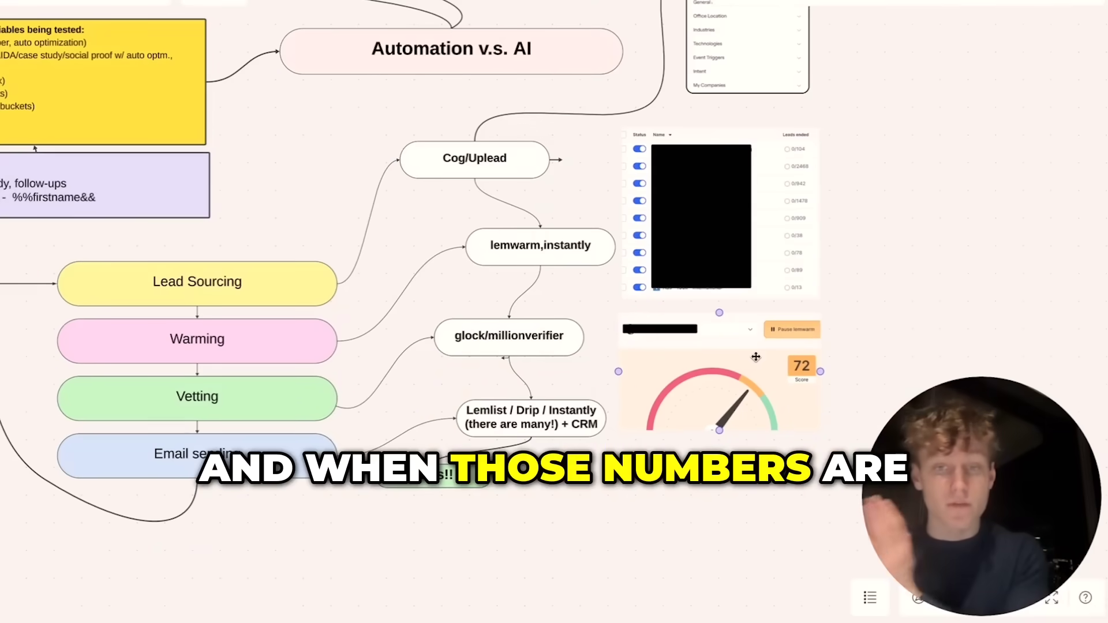
# Examine the Vetting stage between Warming and Email sending, selecting the Vetting shape
pyautogui.click(306, 332)
pyautogui.click(339, 314)
pyautogui.click(280, 410)
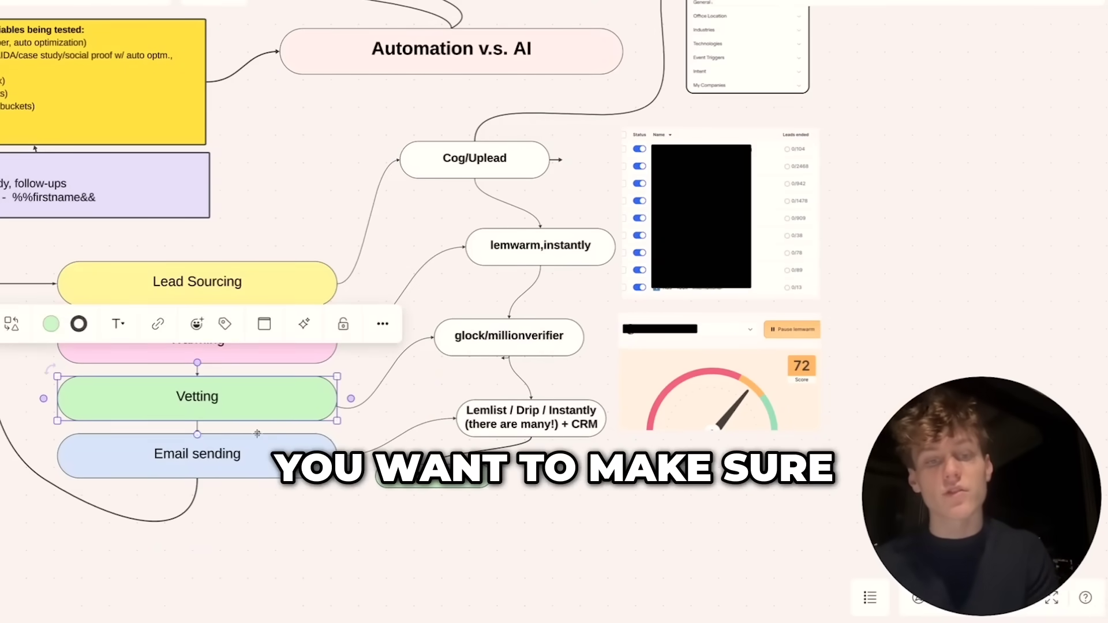
pyautogui.click(297, 514)
pyautogui.hscroll(-1, 337, 494)
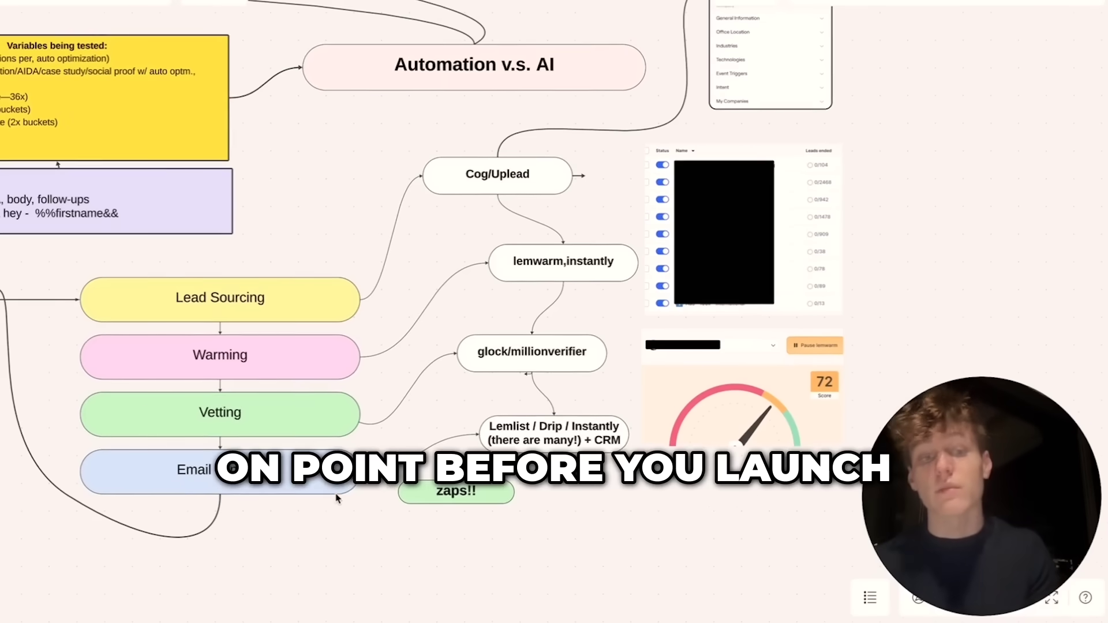
# Inspect the text of the glock/millionverifier shape linked to Vetting, highlighting the word glock
pyautogui.doubleClick(497, 353)
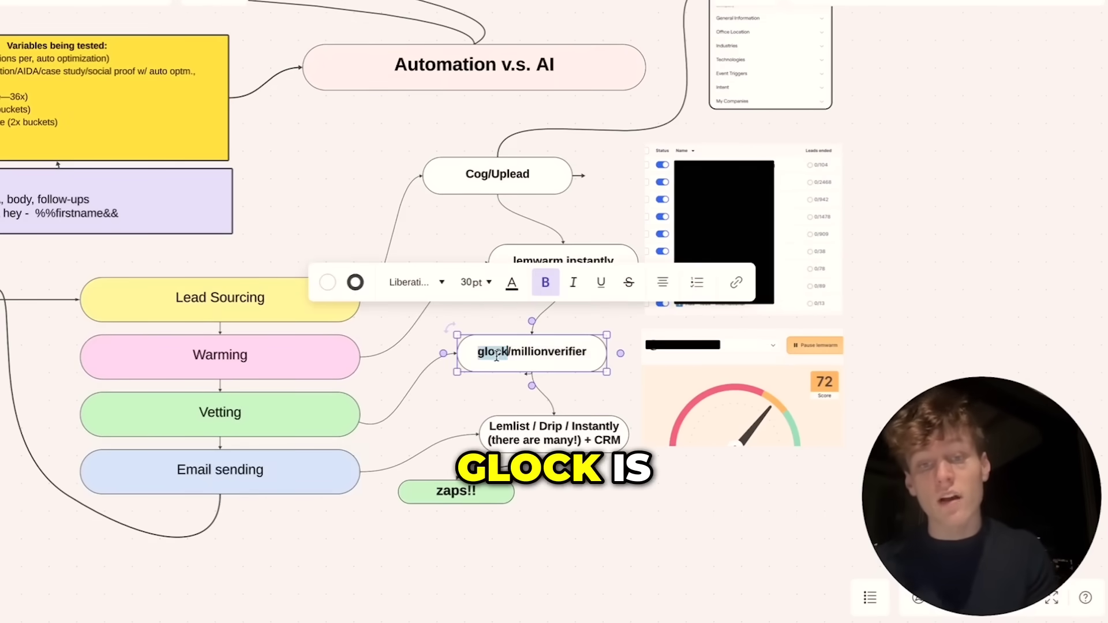
pyautogui.click(496, 350)
pyautogui.moveTo(506, 352); pyautogui.dragTo(471, 352)
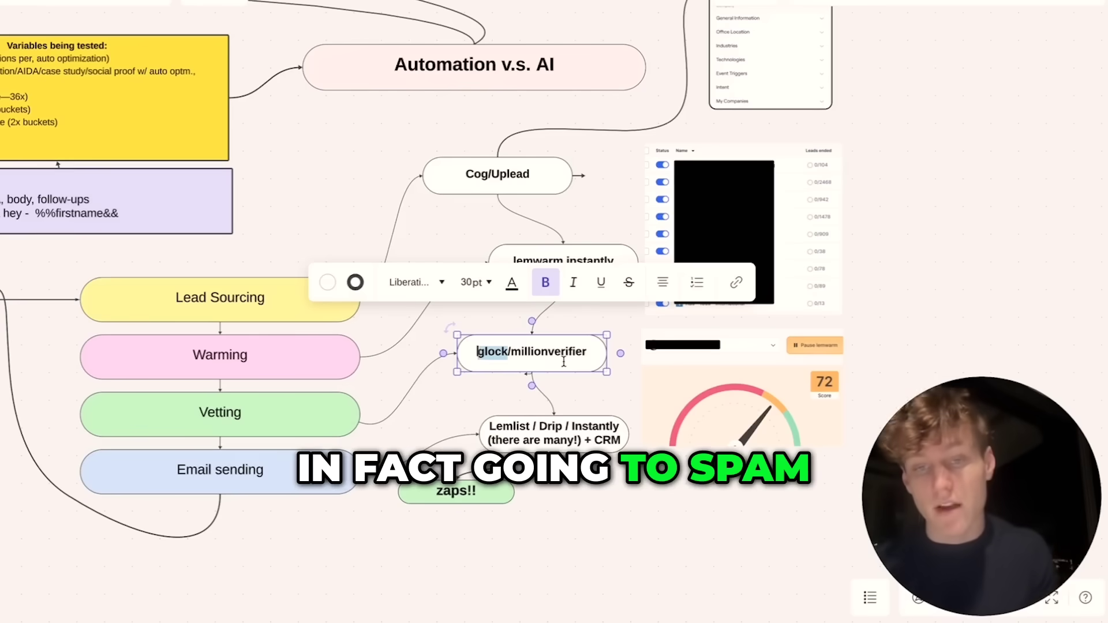
pyautogui.click(626, 500)
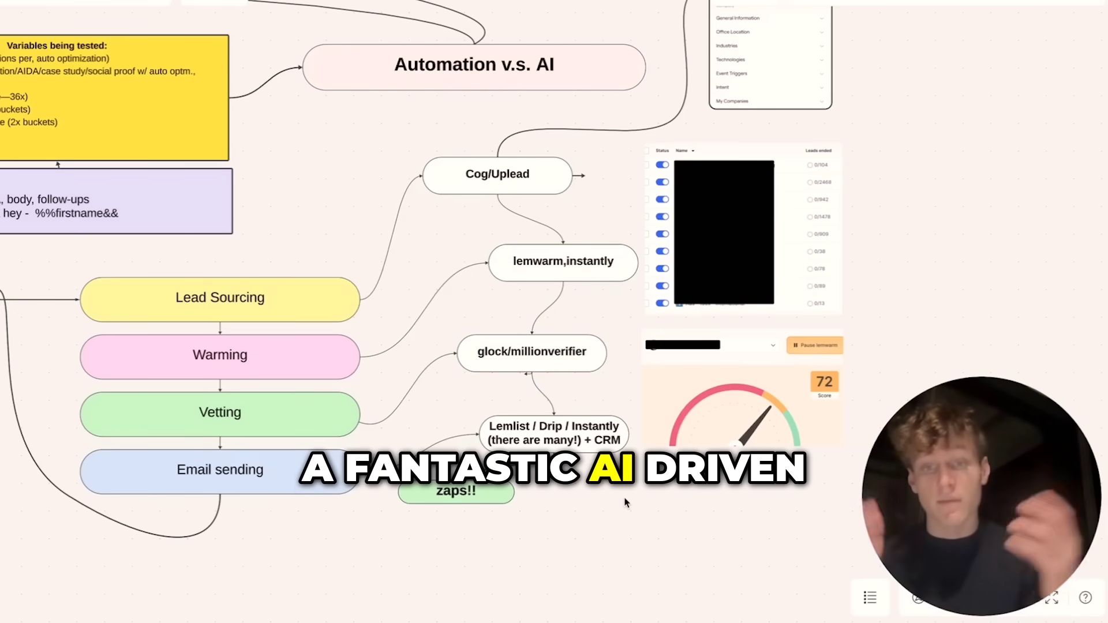
# Revisit the Cog/Uplead database shape linked to Lead Sourcing, selecting it
pyautogui.scroll(2, 626, 503)
pyautogui.scroll(1, 626, 502)
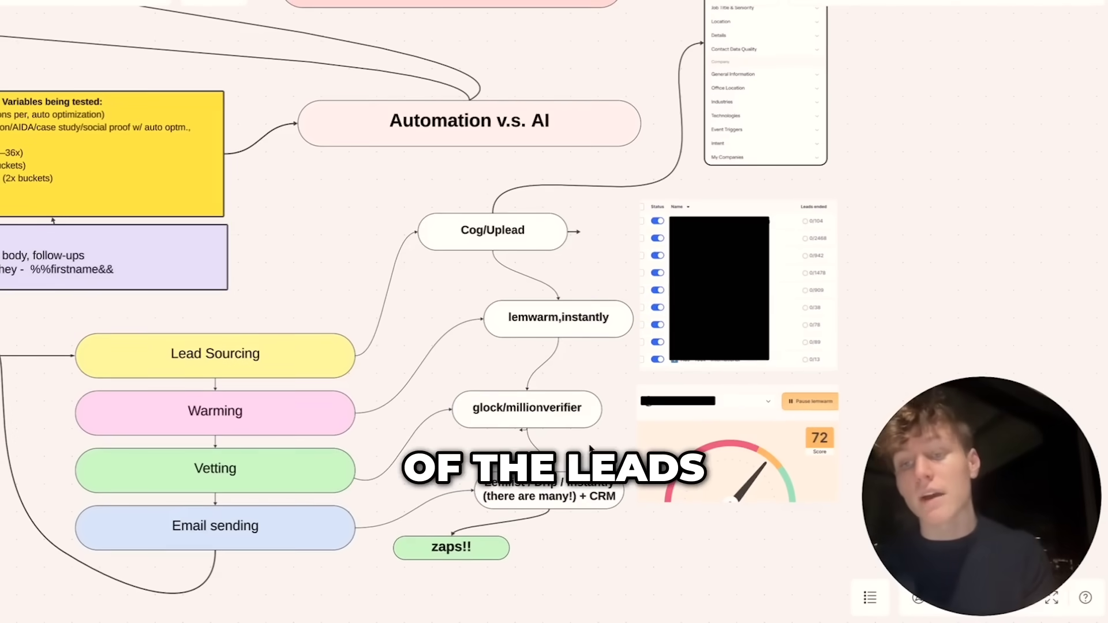
pyautogui.click(507, 240)
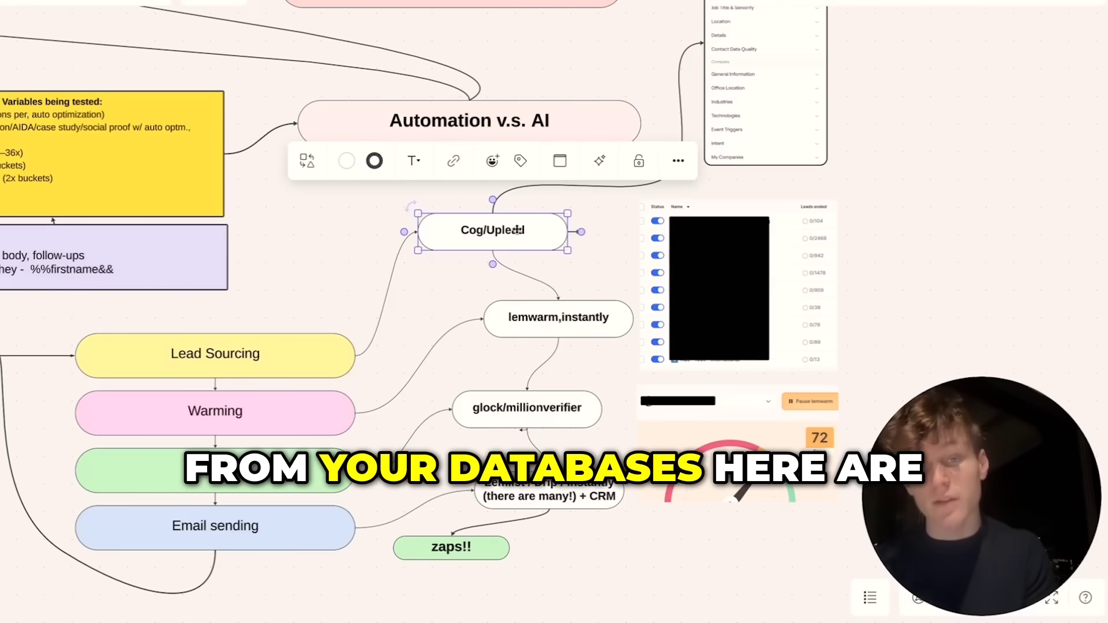
pyautogui.click(466, 270)
pyautogui.scroll(5, 466, 271)
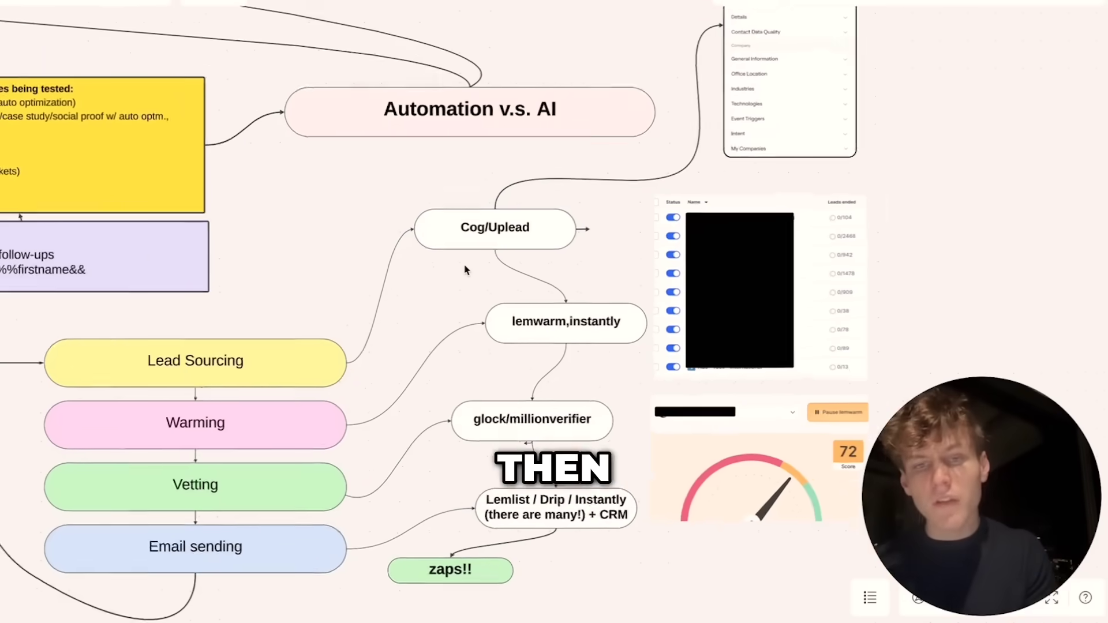
# Inspect the text of the Lemlist / Drip / Instantly + CRM shape linked to Email sending
pyautogui.scroll(-5, 466, 270)
pyautogui.doubleClick(543, 481)
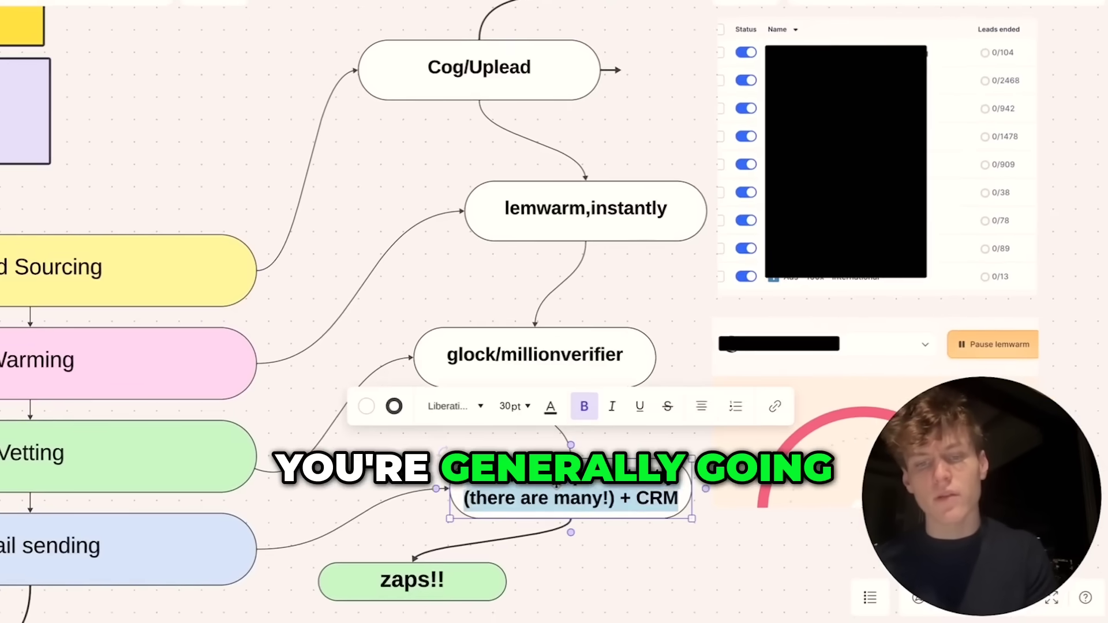
pyautogui.click(542, 481)
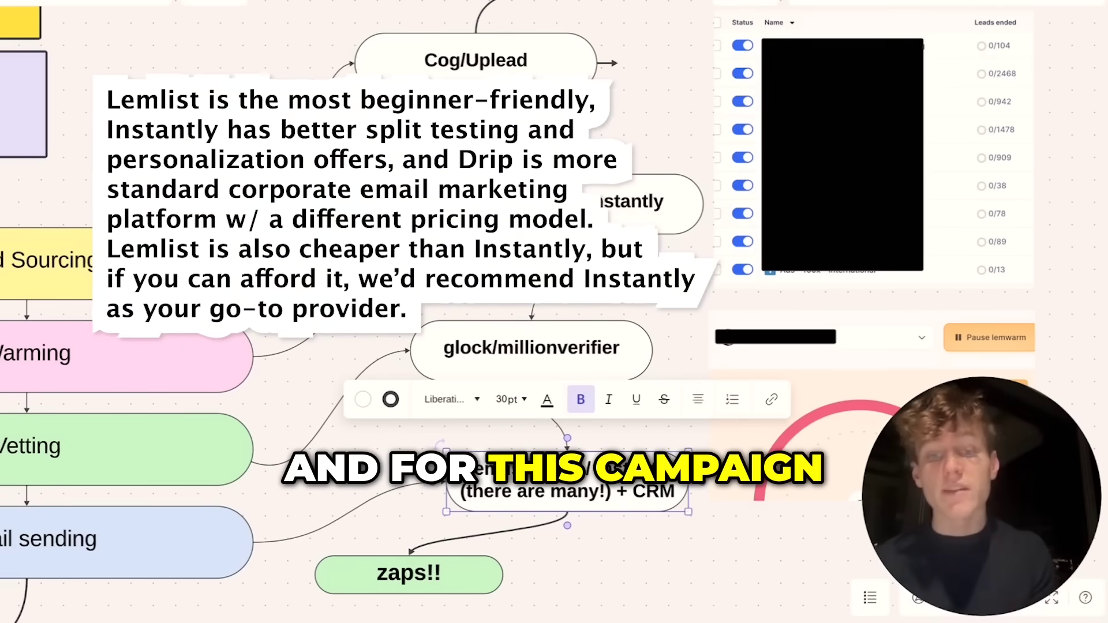
pyautogui.scroll(-3, 400, 456)
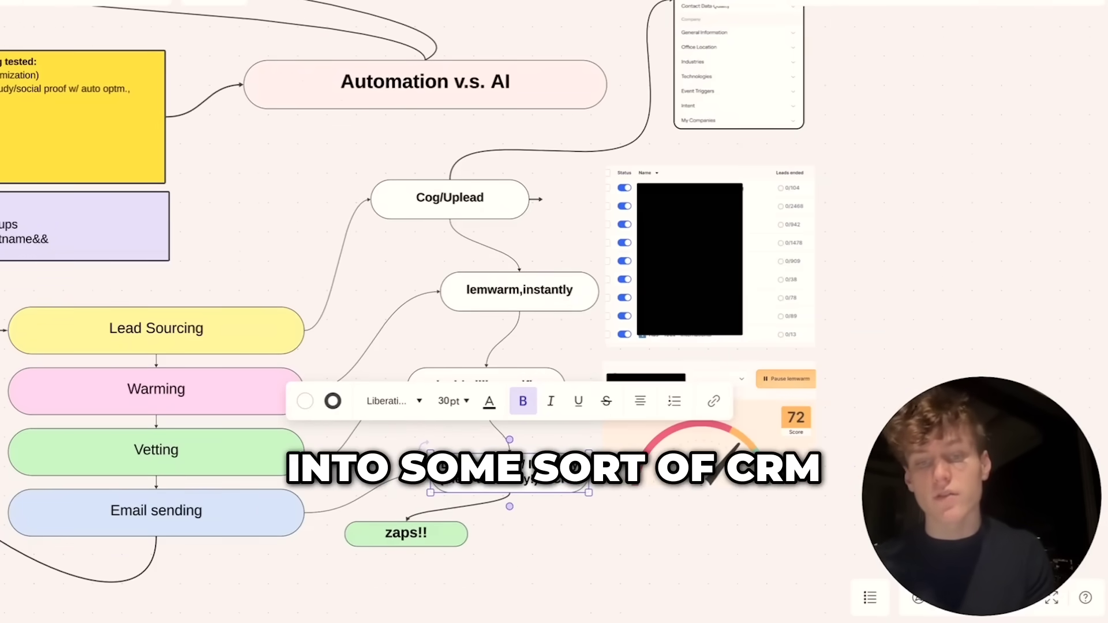
# Examine the zaps!! shape linked below the Lemlist / Drip / Instantly + CRM shape, selecting it
pyautogui.click(427, 548)
pyautogui.click(404, 536)
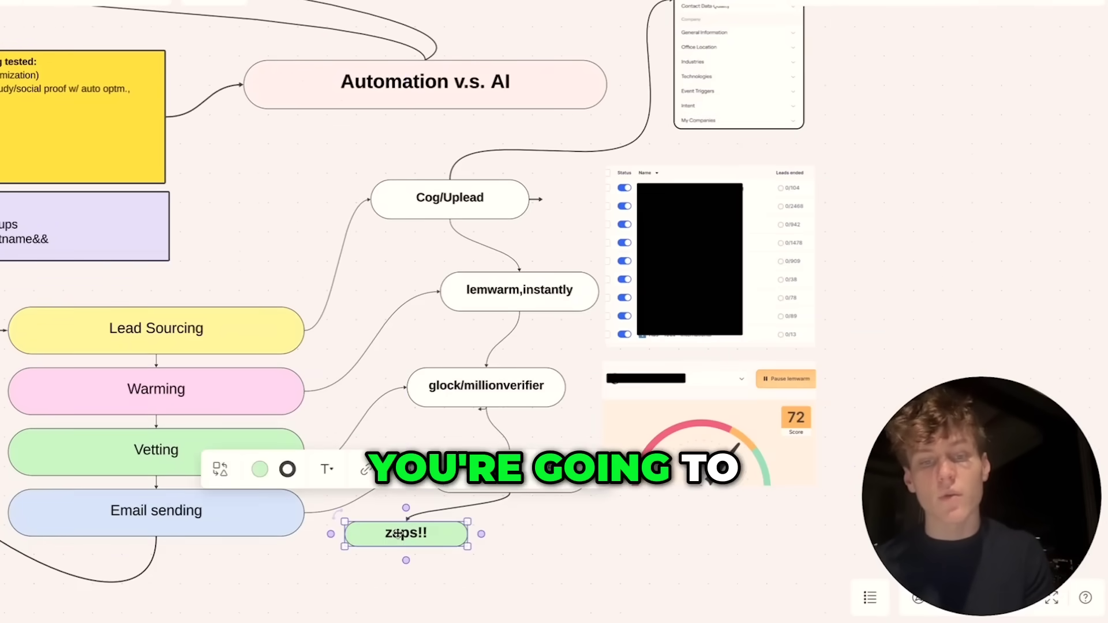
pyautogui.scroll(3, 399, 534)
pyautogui.click(459, 569)
pyautogui.click(404, 544)
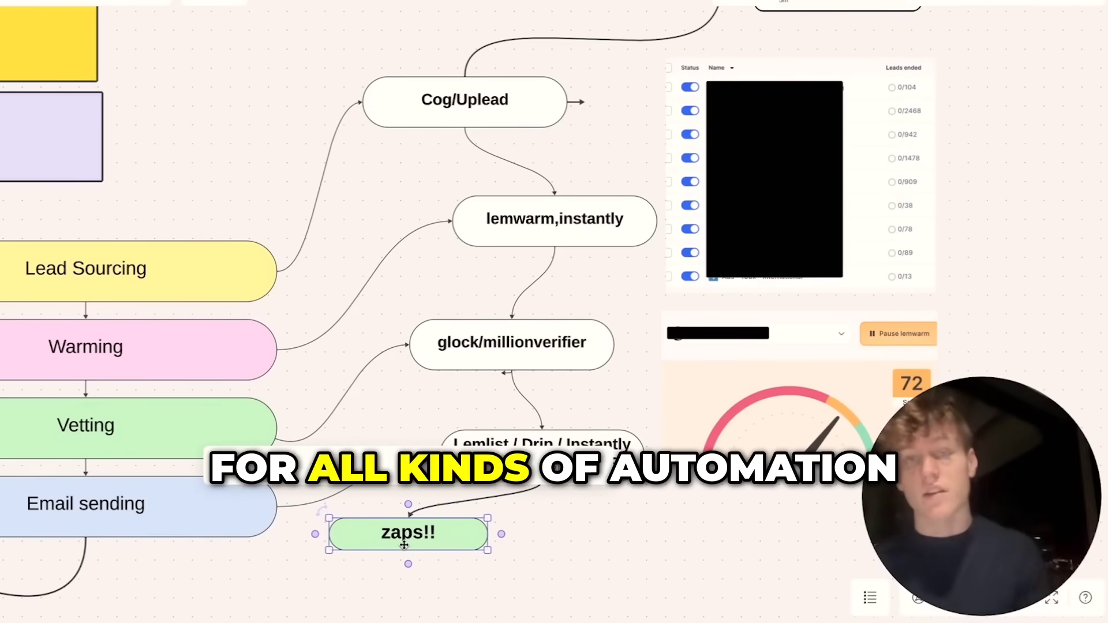
pyautogui.click(520, 563)
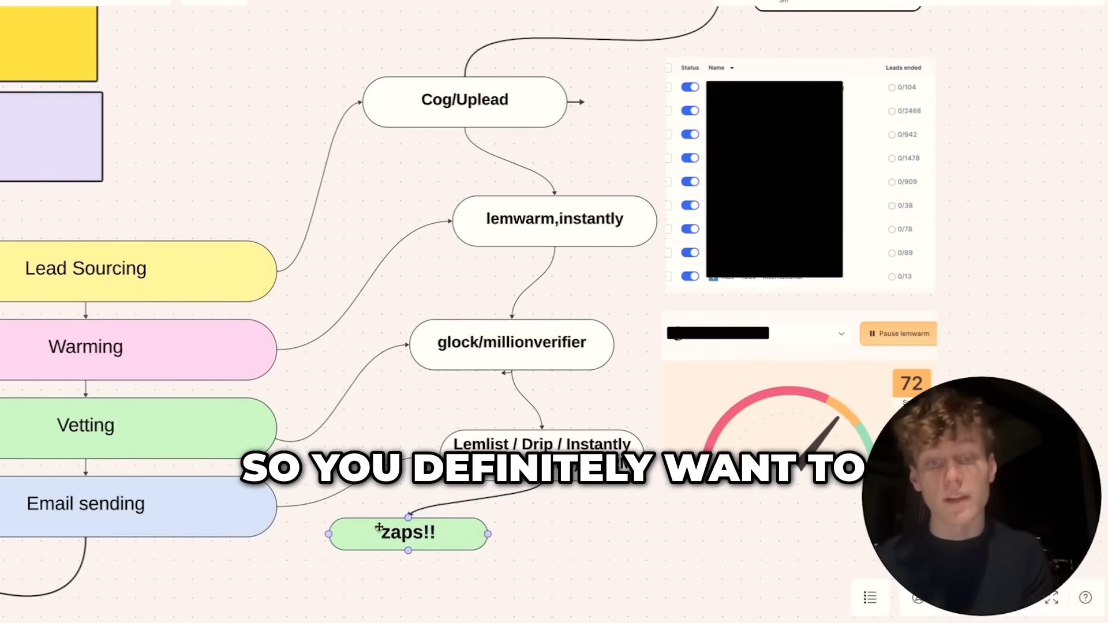
# Examine the Variables being tested note and the split testing box linked to Sequence Design
pyautogui.scroll(-5, 503, 568)
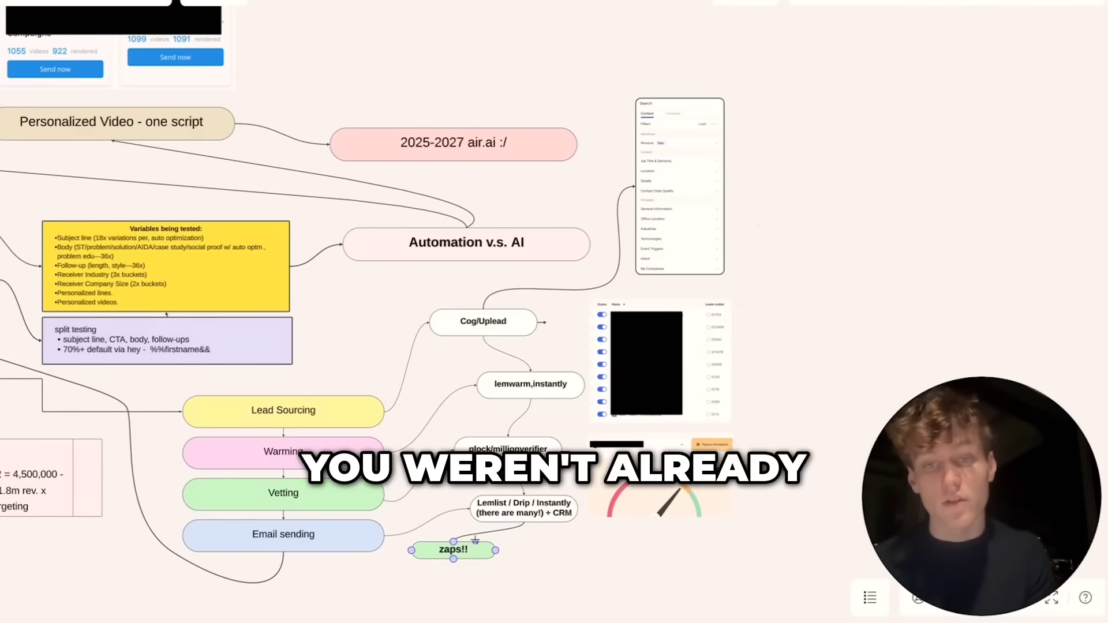
pyautogui.hscroll(-5, 378, 353)
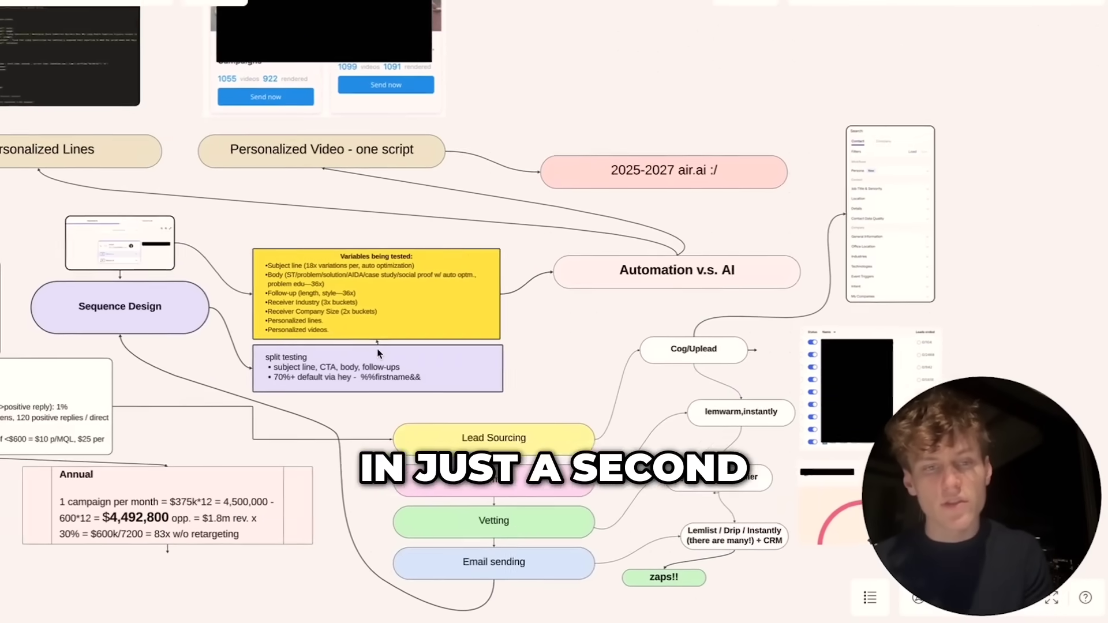
pyautogui.scroll(3, 304, 319)
pyautogui.scroll(2, 304, 316)
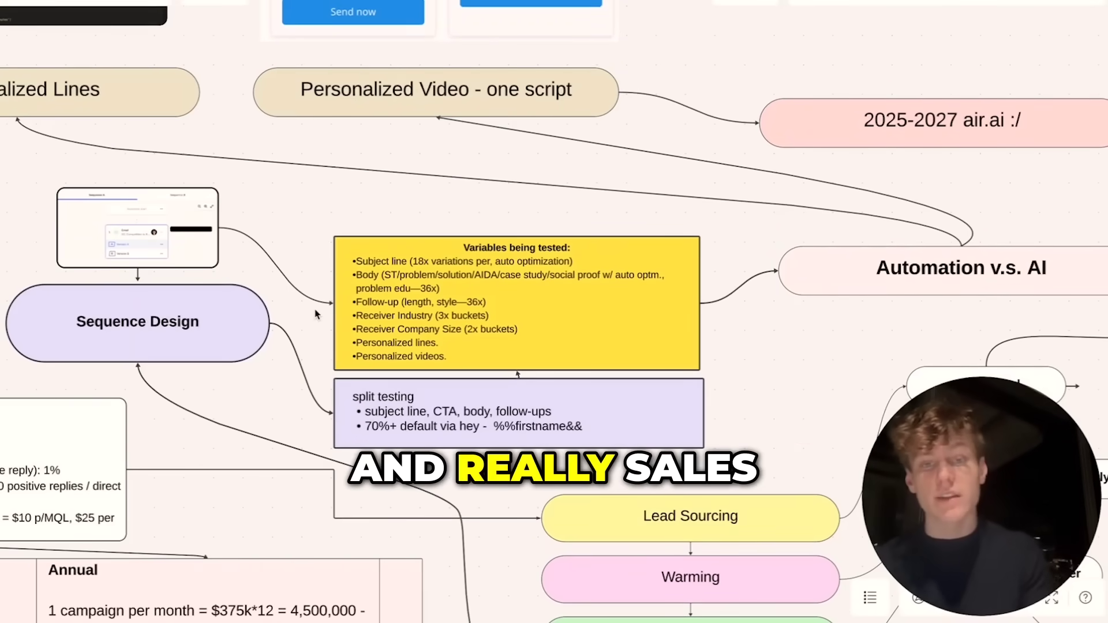
pyautogui.scroll(3, 305, 313)
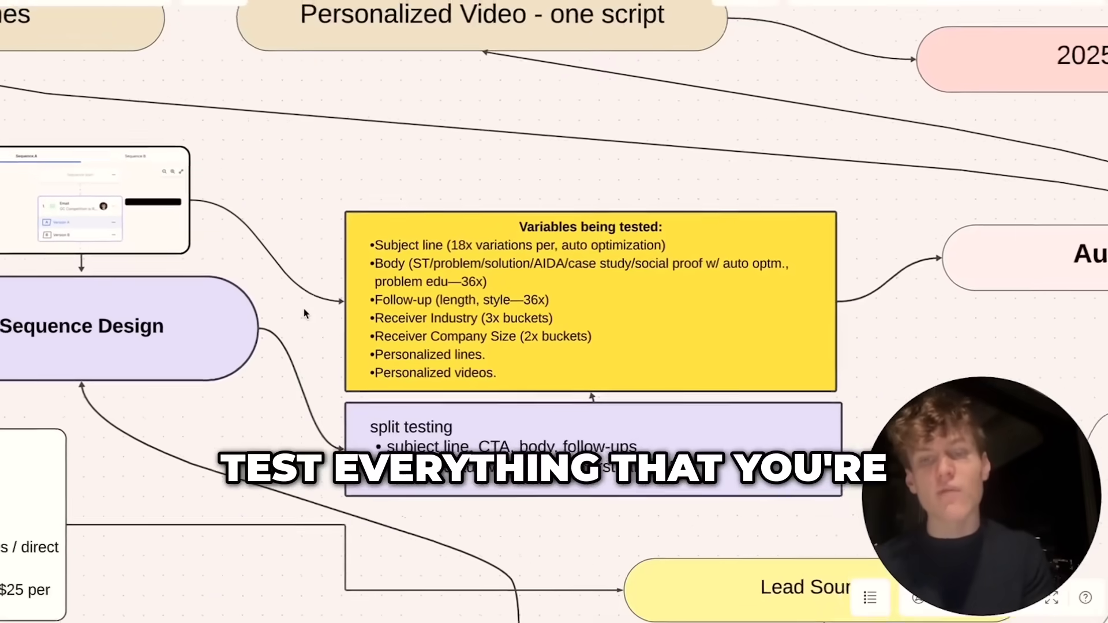
pyautogui.scroll(-2, 304, 308)
pyautogui.scroll(-1, 304, 308)
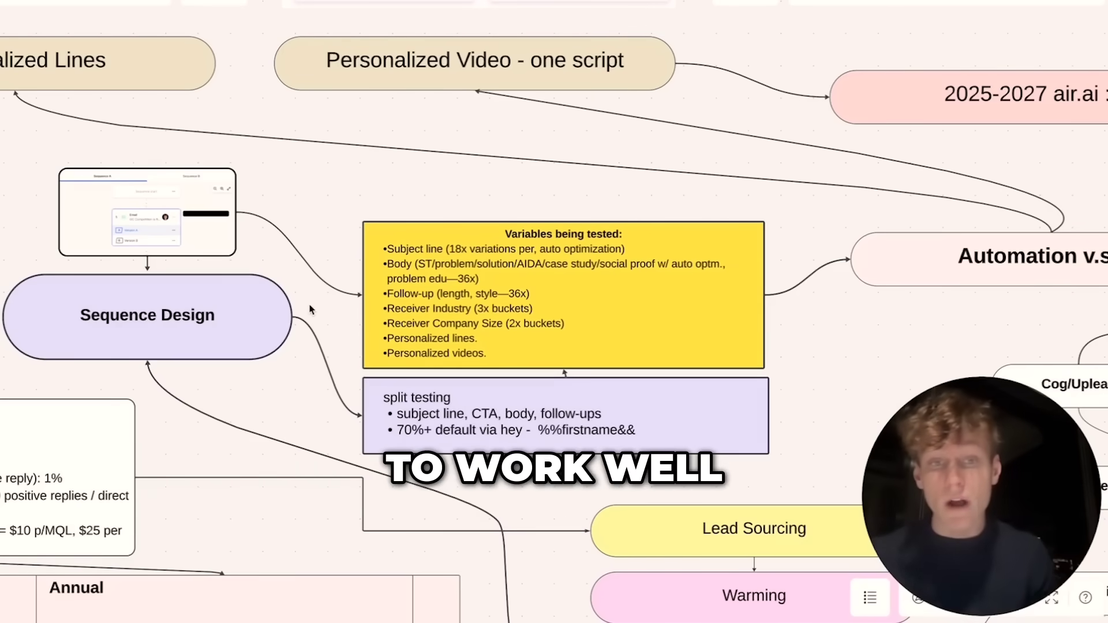
# Open the text of the Variables being tested note and inspect its Subject line entry
pyautogui.doubleClick(462, 324)
pyautogui.scroll(5, 433, 325)
pyautogui.scroll(1, 433, 325)
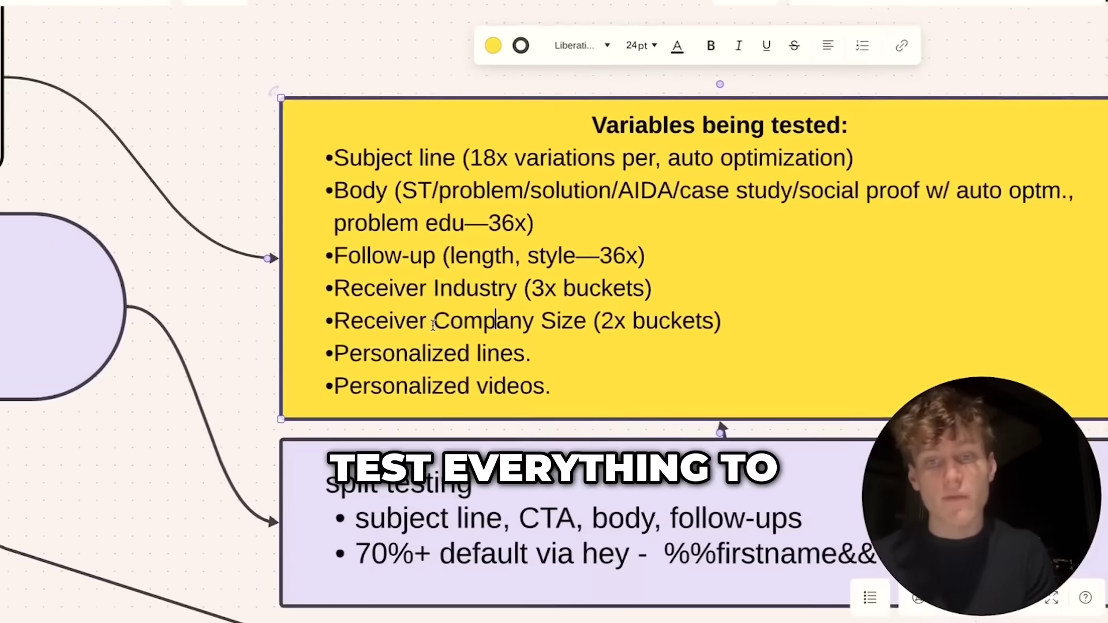
pyautogui.click(433, 325)
pyautogui.scroll(-2, 433, 324)
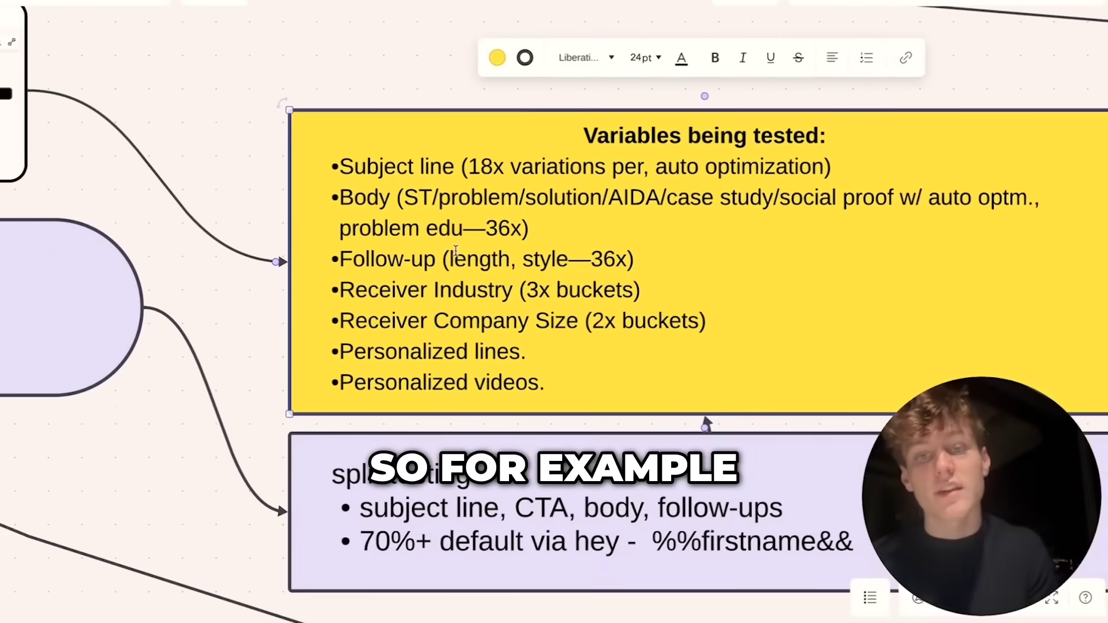
pyautogui.scroll(-4, 456, 252)
pyautogui.hotkey('ctrl', 'a')
pyautogui.moveTo(488, 201); pyautogui.dragTo(466, 203)
pyautogui.click(439, 210)
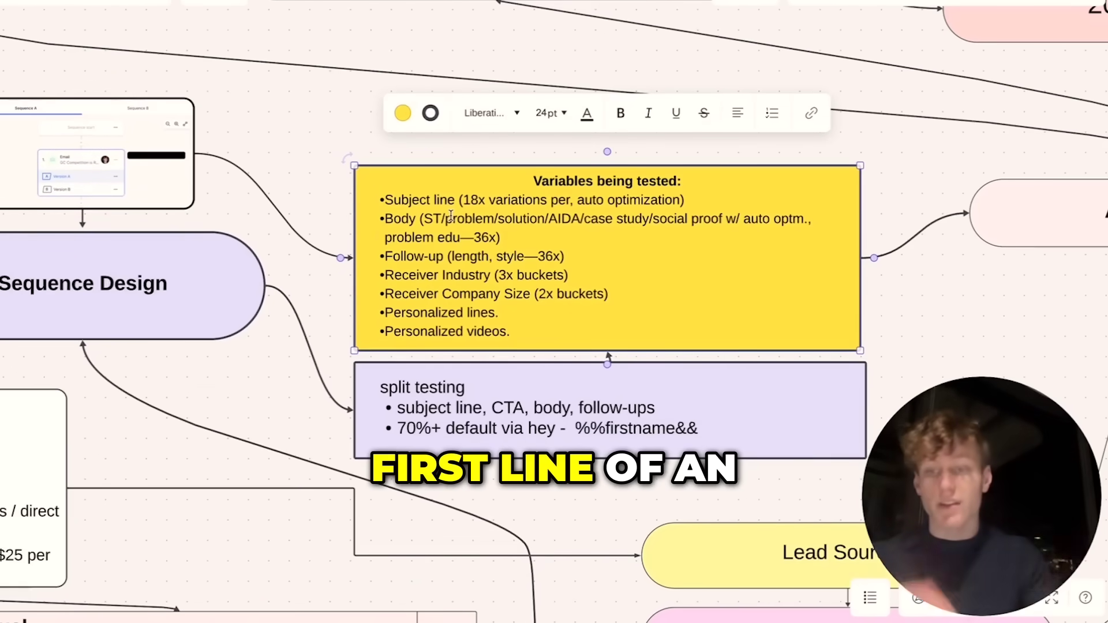
# Highlight the Body, Follow-up and Receiver Company Size entries in turn in the Variables being tested note
pyautogui.click(406, 221)
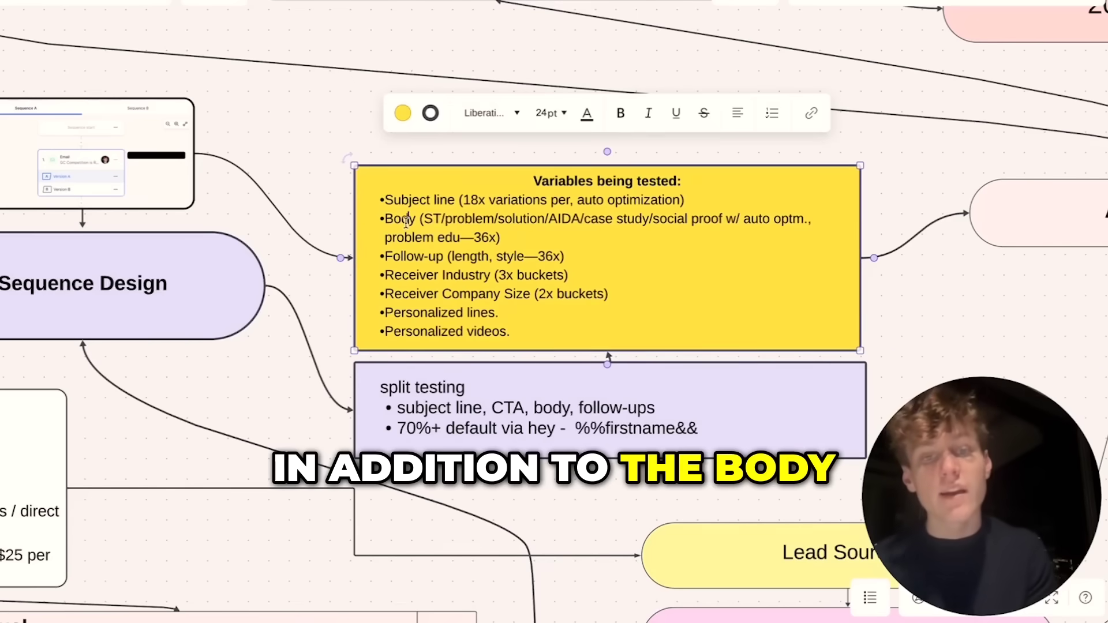
pyautogui.moveTo(386, 221); pyautogui.dragTo(518, 233)
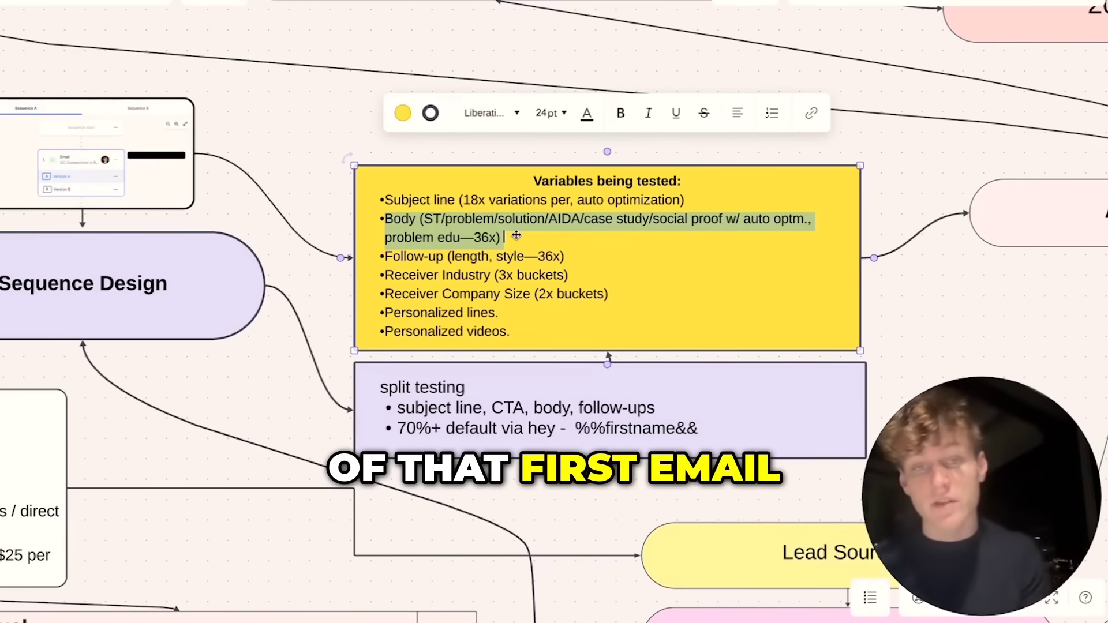
pyautogui.moveTo(386, 256); pyautogui.dragTo(579, 261)
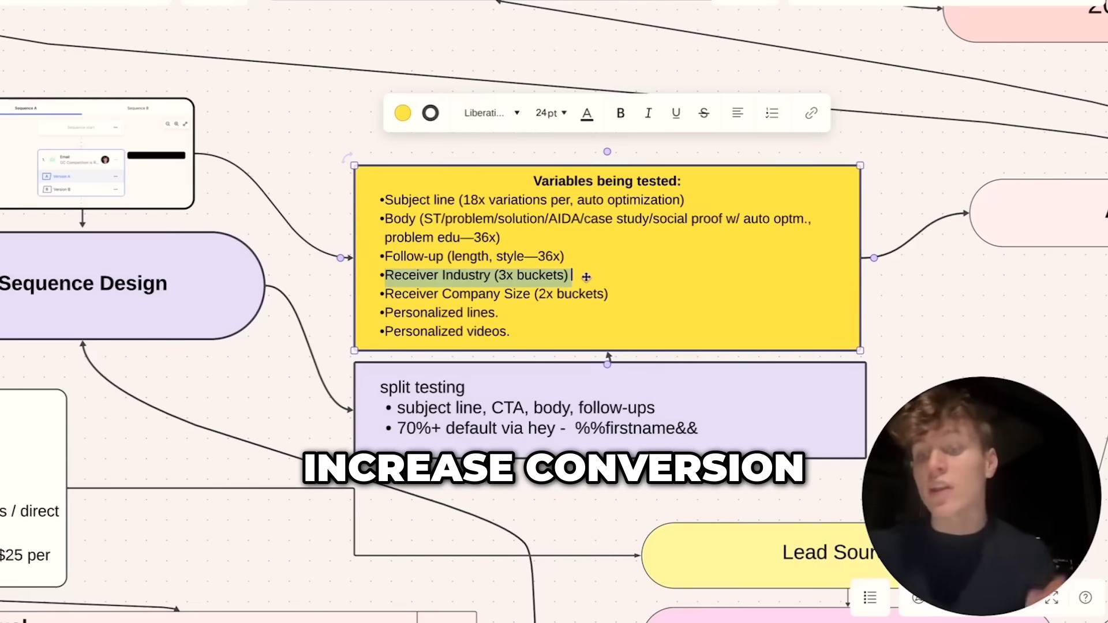
pyautogui.click(478, 275)
pyautogui.moveTo(444, 295); pyautogui.dragTo(616, 295)
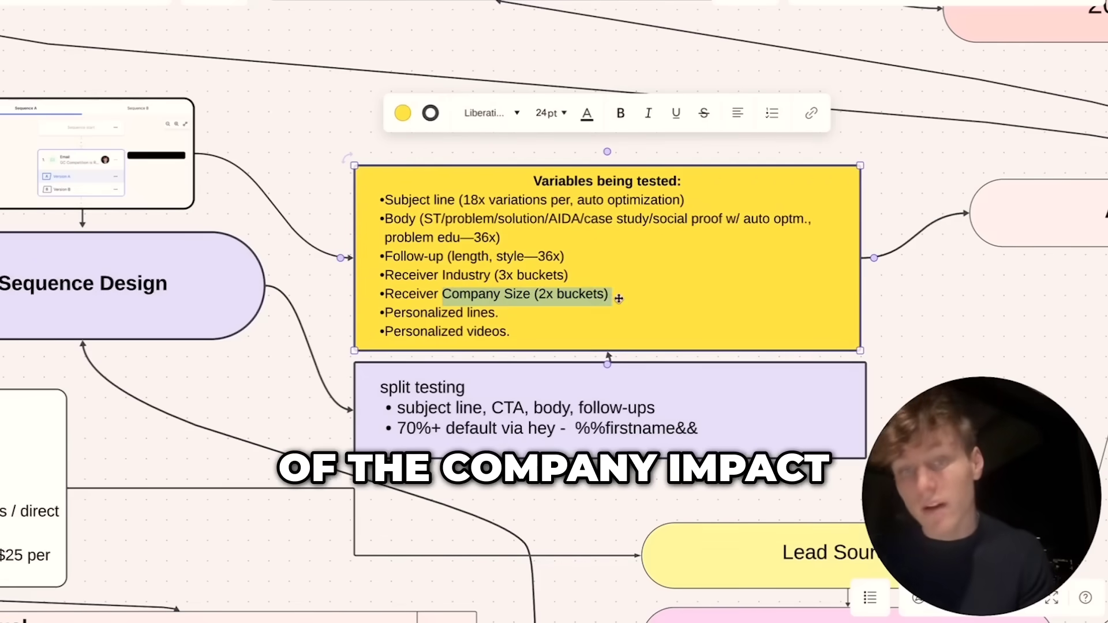
# Highlight the Personalized lines and Personalized videos entries in the Variables being tested note
pyautogui.click(478, 297)
pyautogui.moveTo(512, 324); pyautogui.dragTo(513, 324)
pyautogui.doubleClick(513, 324)
pyautogui.click(450, 294)
pyautogui.scroll(2, 443, 303)
pyautogui.click(432, 322)
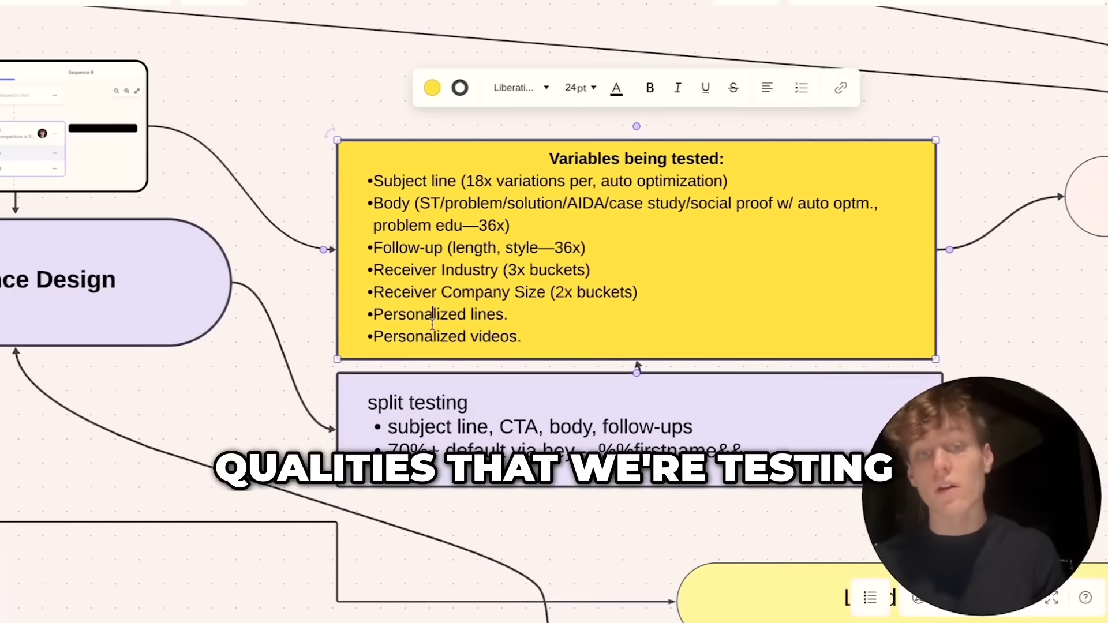
pyautogui.moveTo(381, 310); pyautogui.dragTo(539, 335)
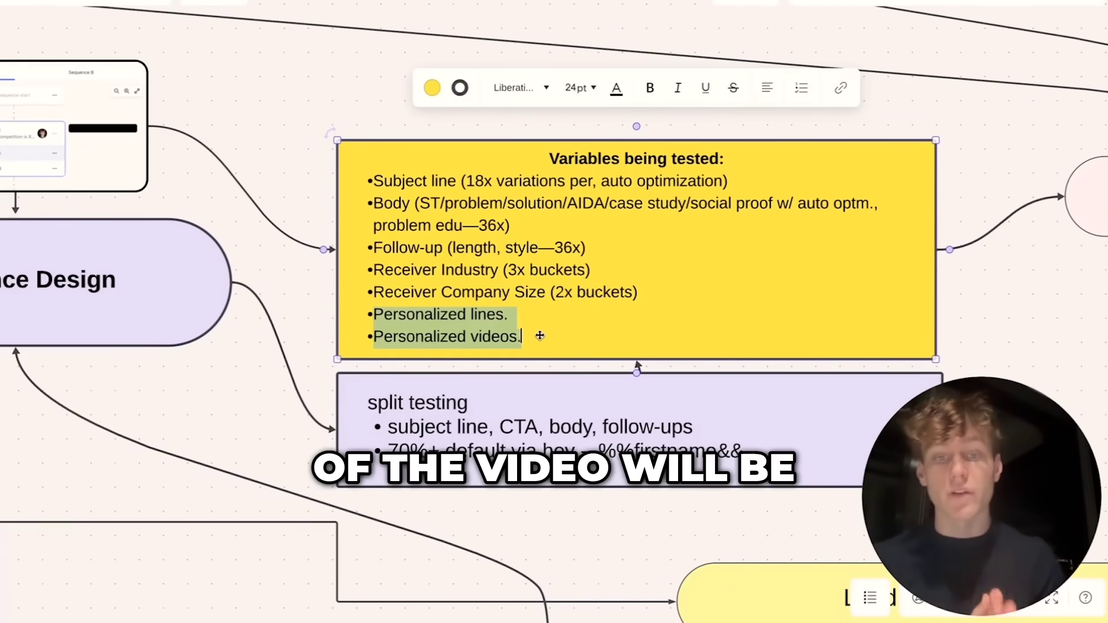
# Open the split testing box's text and highlight its "70%+ default via hey - %%firstname&&" line and parts of it
pyautogui.click(502, 424)
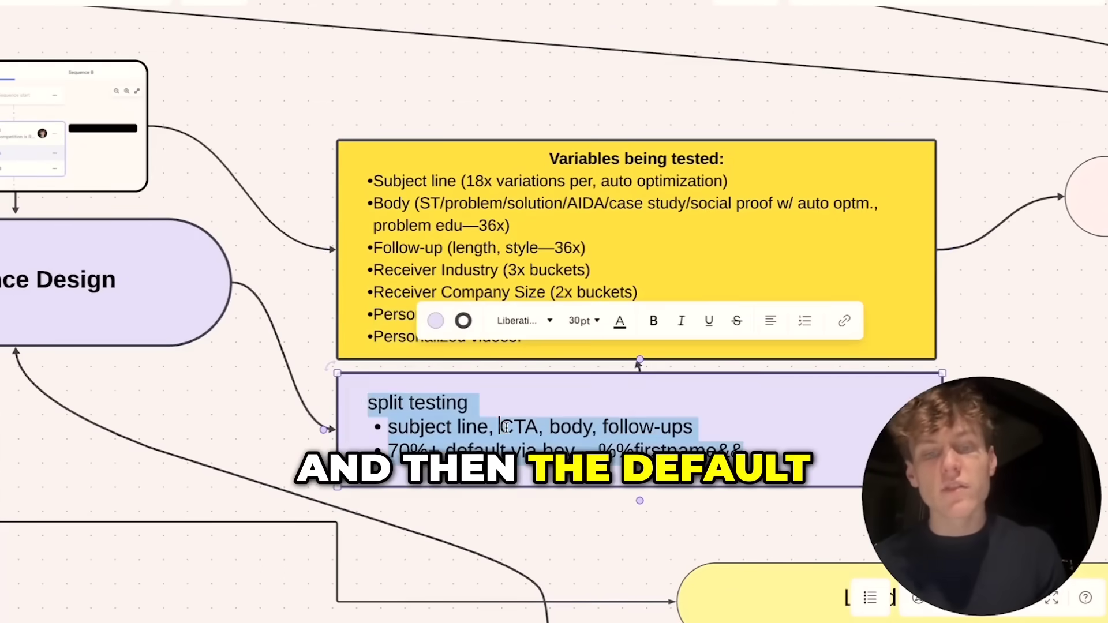
pyautogui.moveTo(392, 448); pyautogui.dragTo(745, 449)
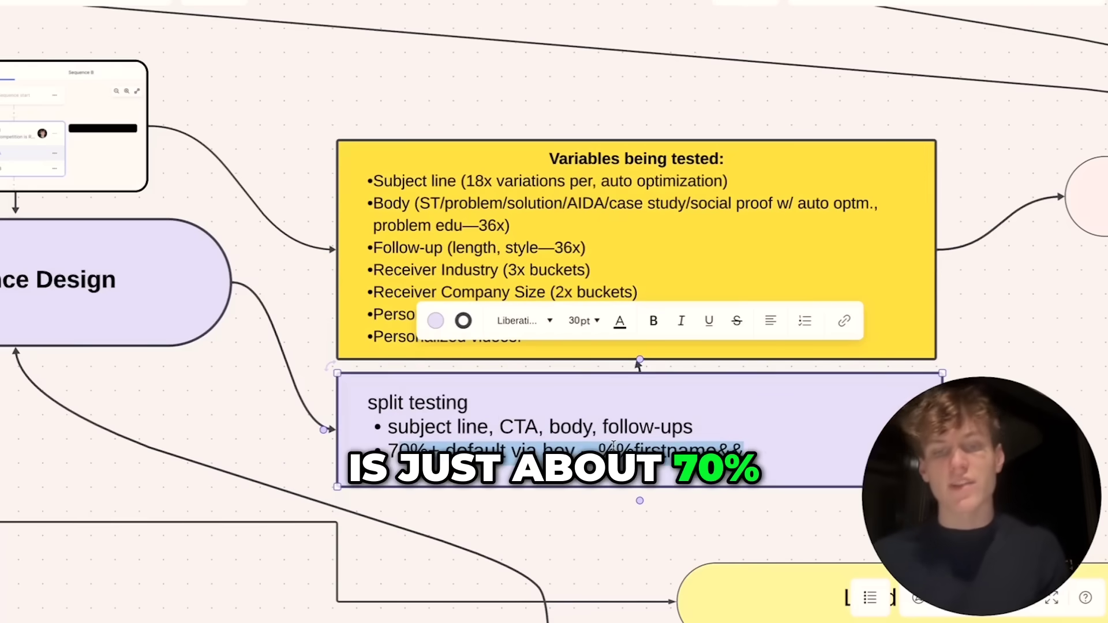
pyautogui.click(587, 448)
pyautogui.moveTo(542, 449); pyautogui.dragTo(791, 449)
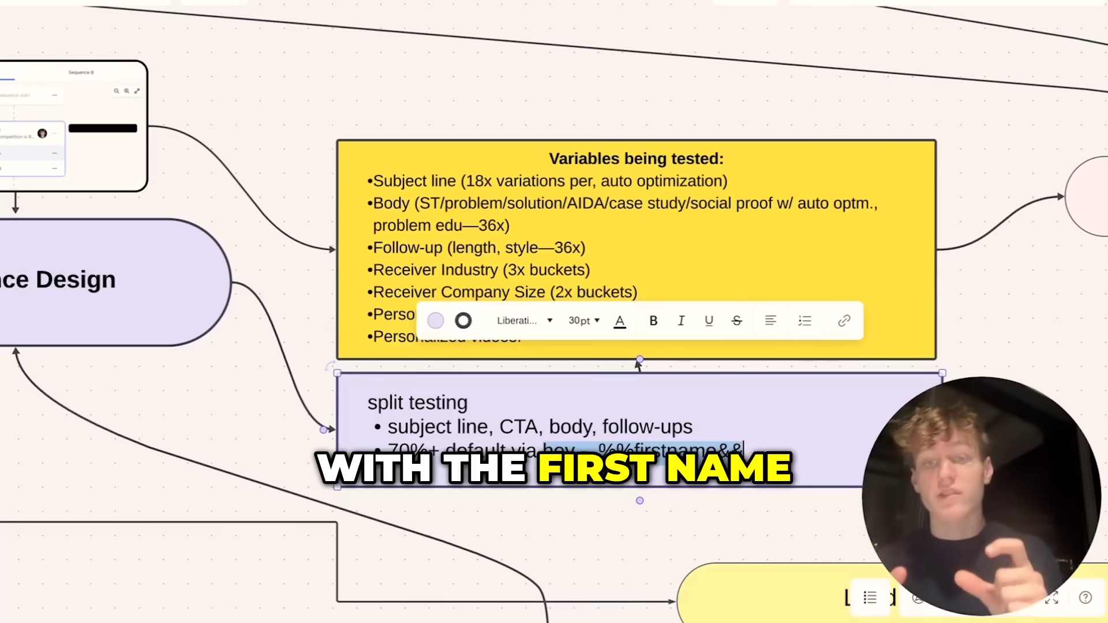
pyautogui.click(705, 452)
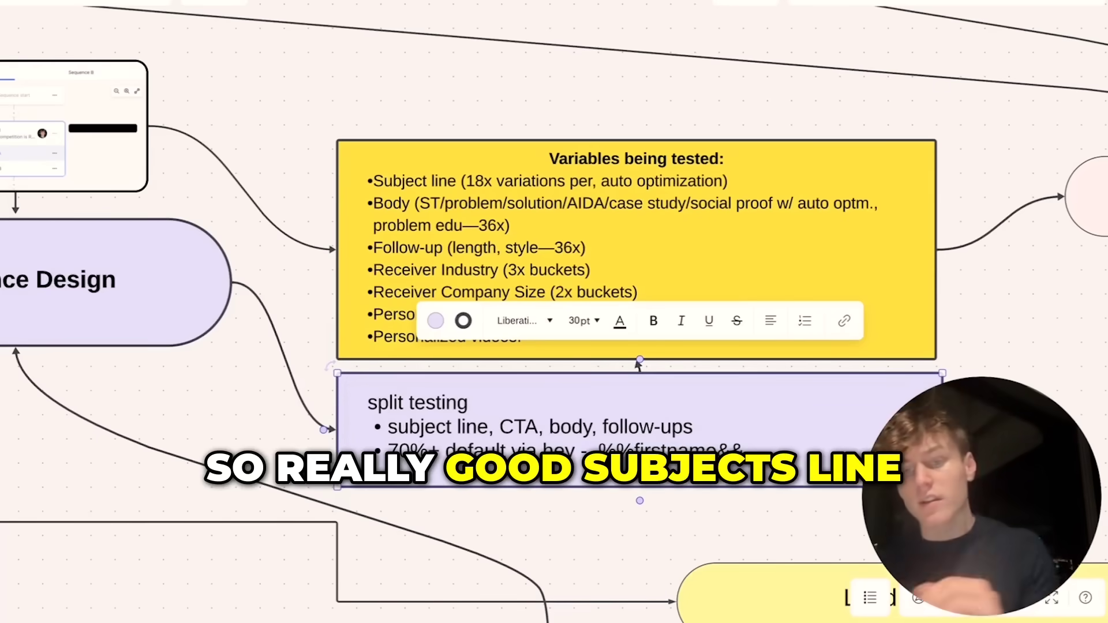
pyautogui.moveTo(398, 441); pyautogui.dragTo(537, 449)
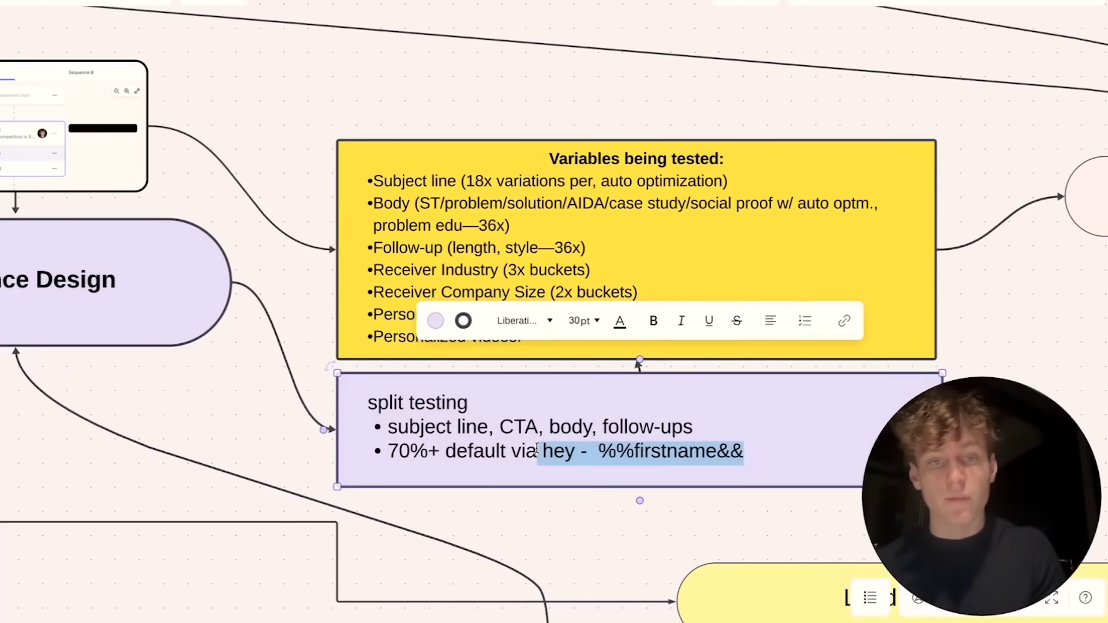
# Examine the Sequence A email step with Version A and Version B in the image above Sequence Design
pyautogui.hscroll(-10, 404, 260)
pyautogui.scroll(2, 404, 260)
pyautogui.scroll(5, 359, 184)
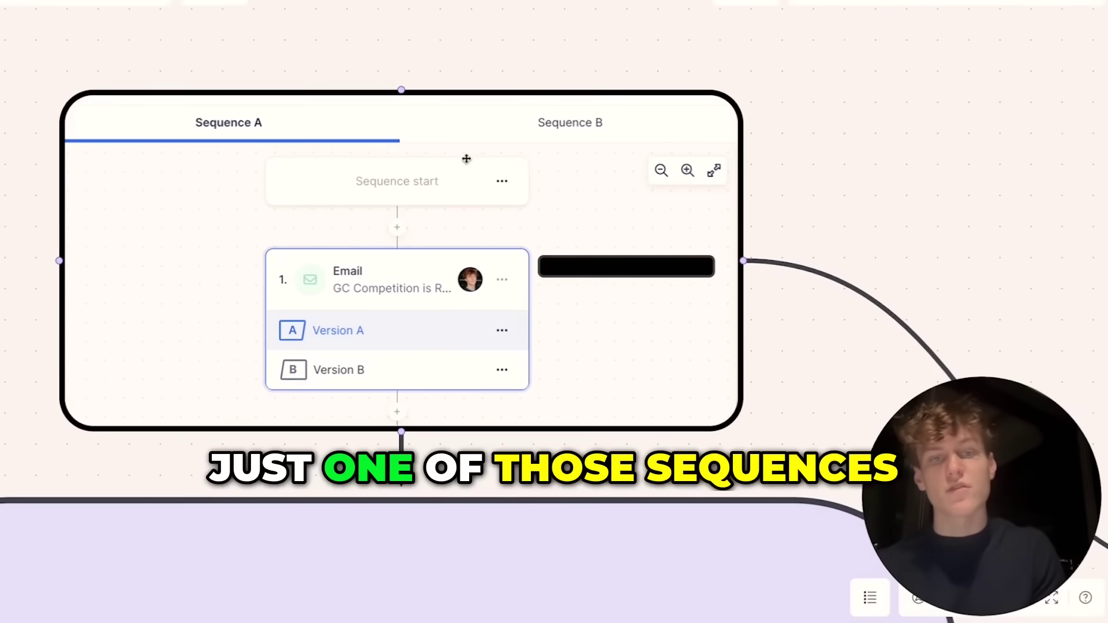
pyautogui.click(331, 117)
pyautogui.click(275, 32)
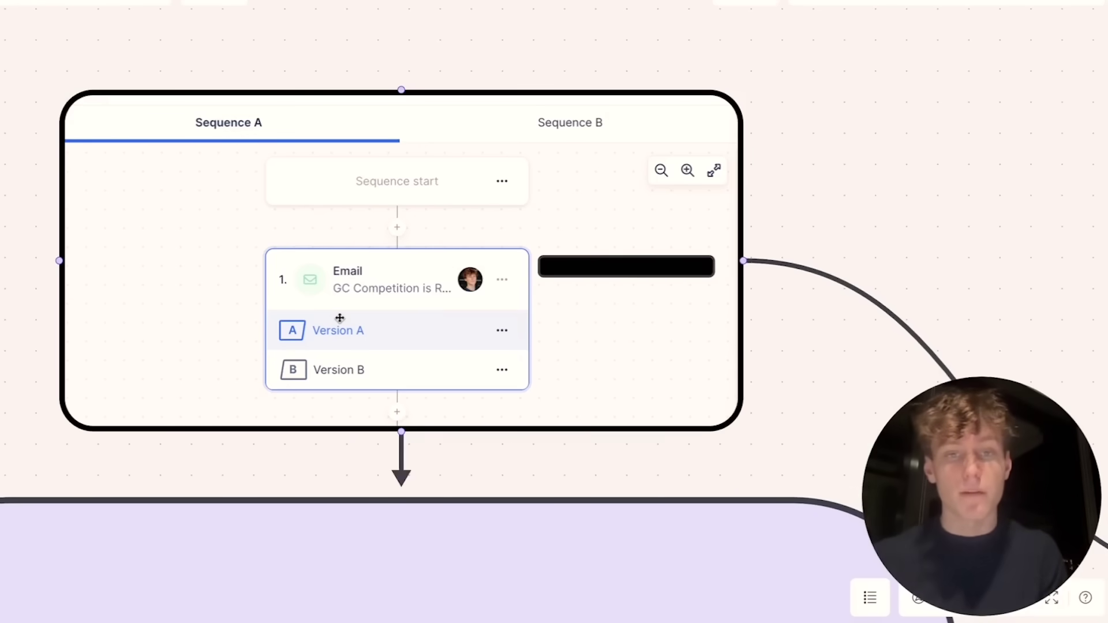
# Select the Personalized Lines box and the Personalized Video - one script box in turn, then clear the selection
pyautogui.scroll(4, 194, 255)
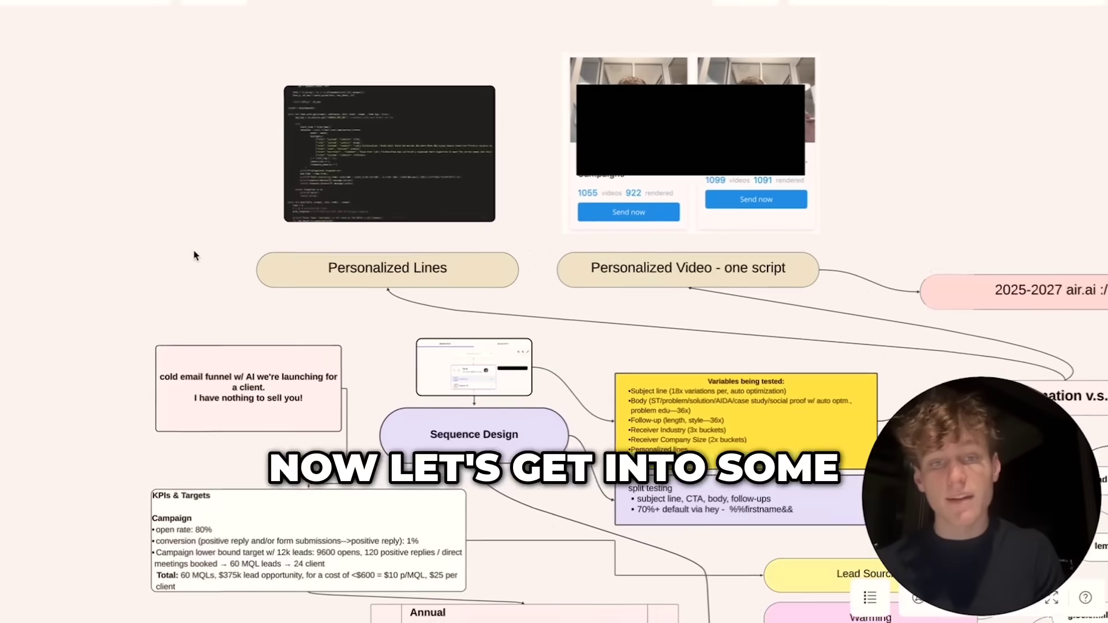
pyautogui.scroll(2, 225, 218)
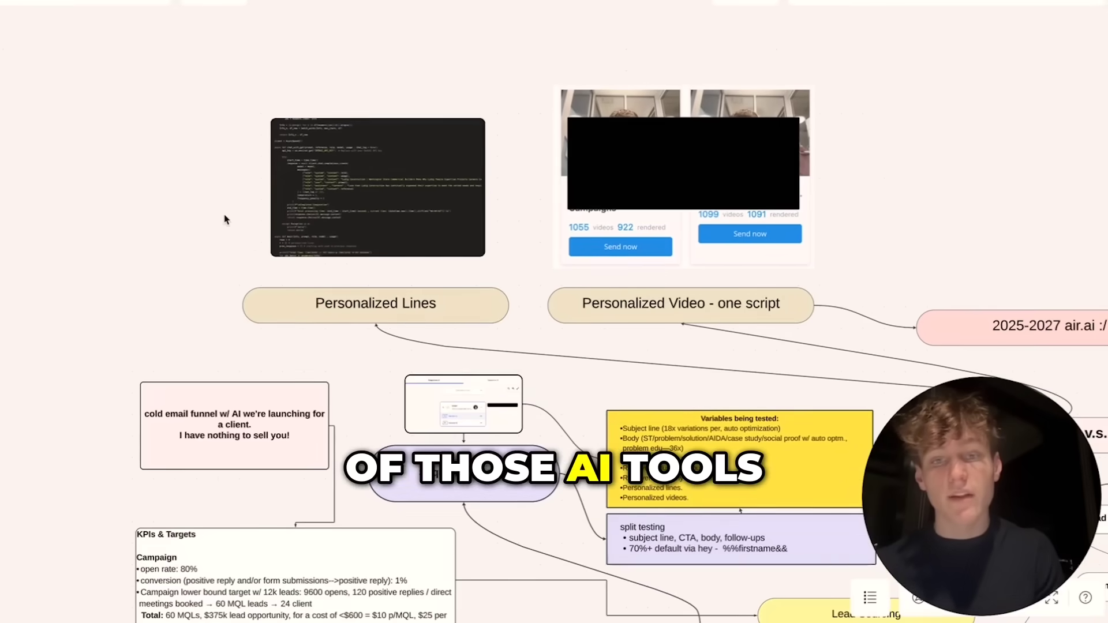
pyautogui.moveTo(209, 105); pyautogui.dragTo(494, 153)
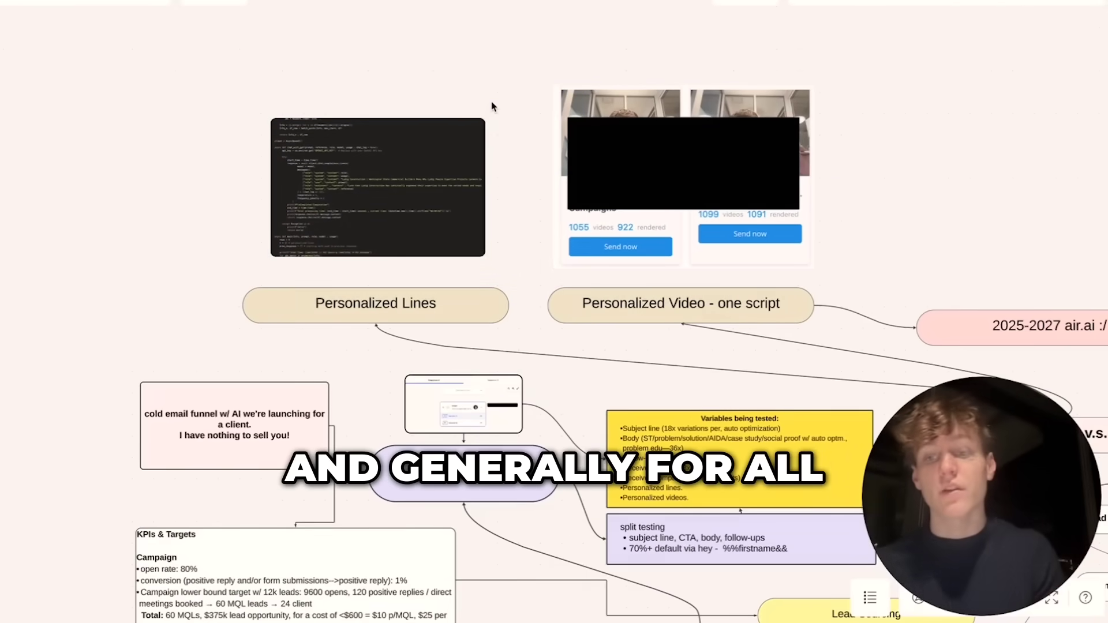
pyautogui.click(474, 293)
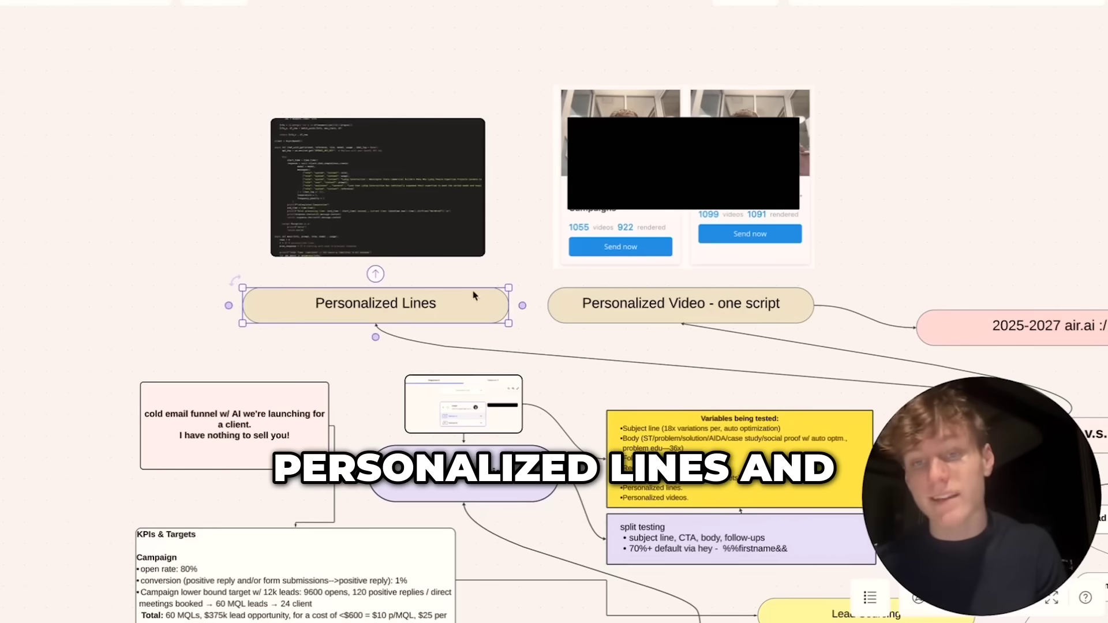
pyautogui.click(659, 303)
pyautogui.click(526, 168)
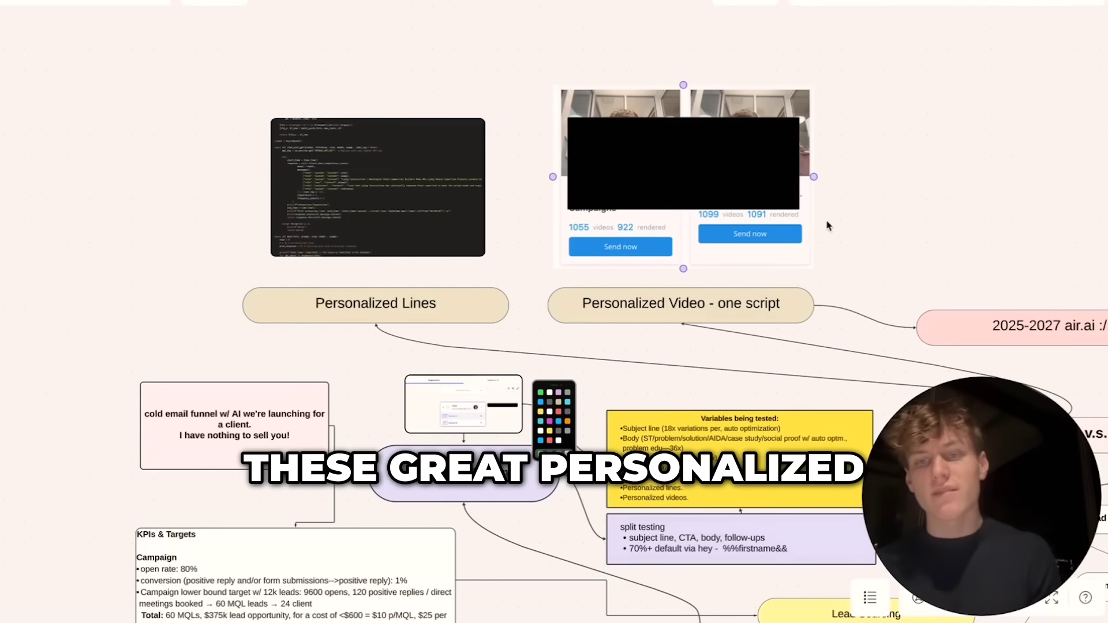
# Review the whole funnel flowchart, from the personalization boxes to the KPIs & Targets and Annual boxes
pyautogui.scroll(3, 859, 224)
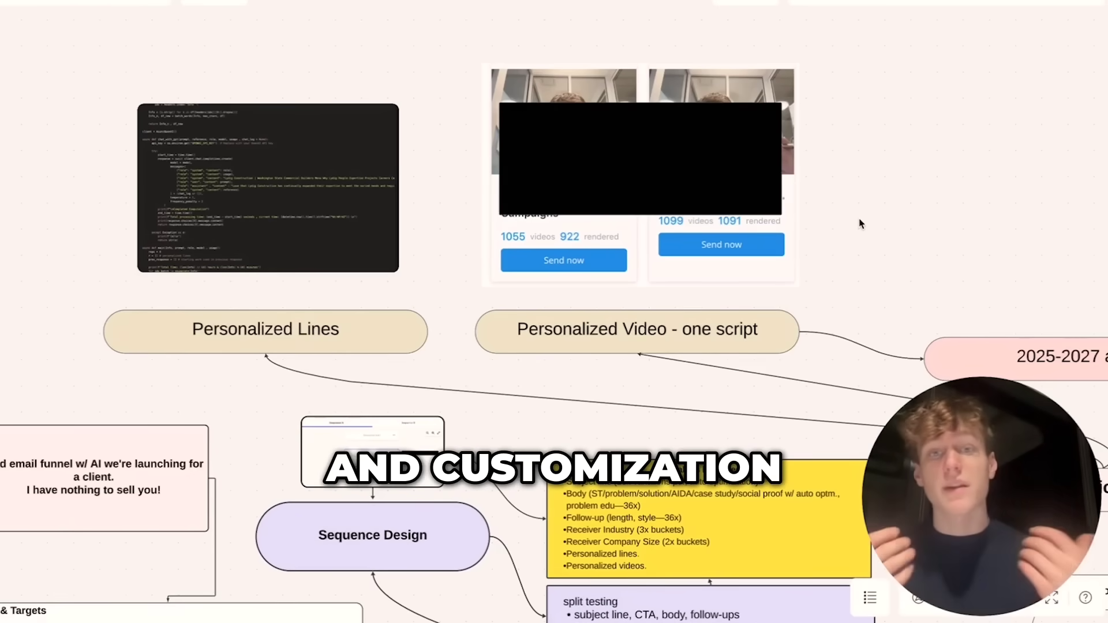
pyautogui.scroll(-5, 861, 223)
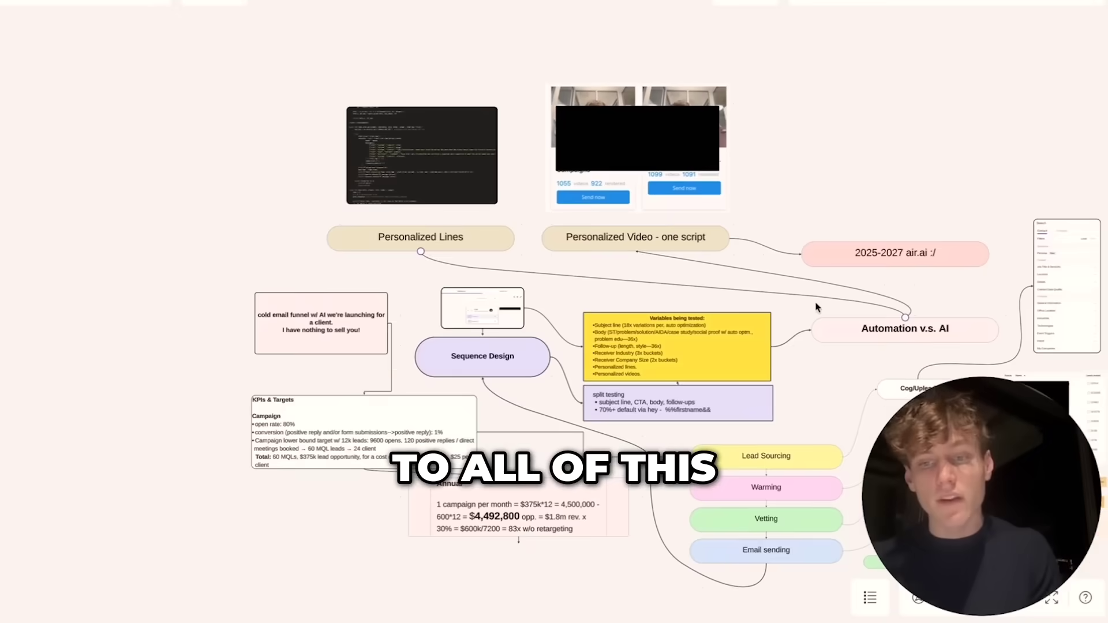
pyautogui.moveTo(821, 373); pyautogui.dragTo(718, 362)
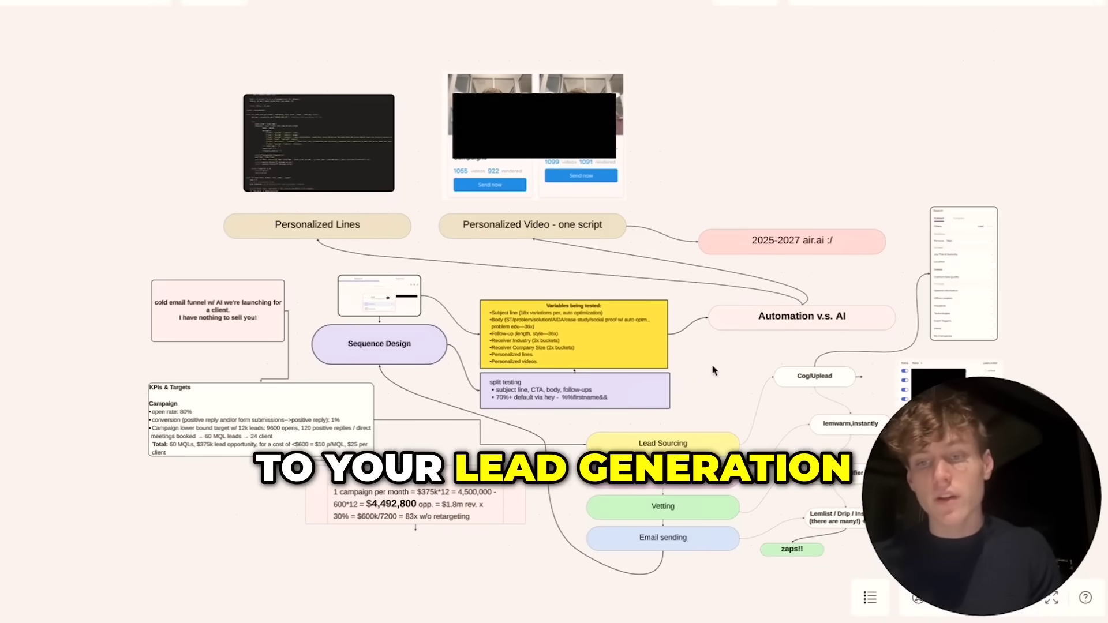
pyautogui.hscroll(2, 714, 370)
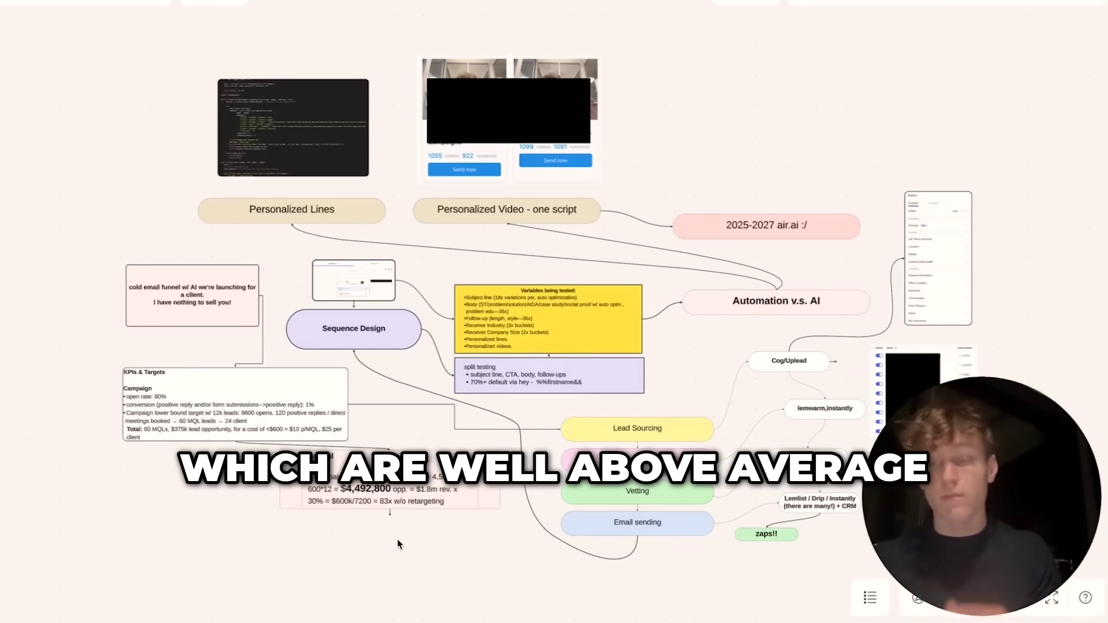
pyautogui.scroll(2, 397, 539)
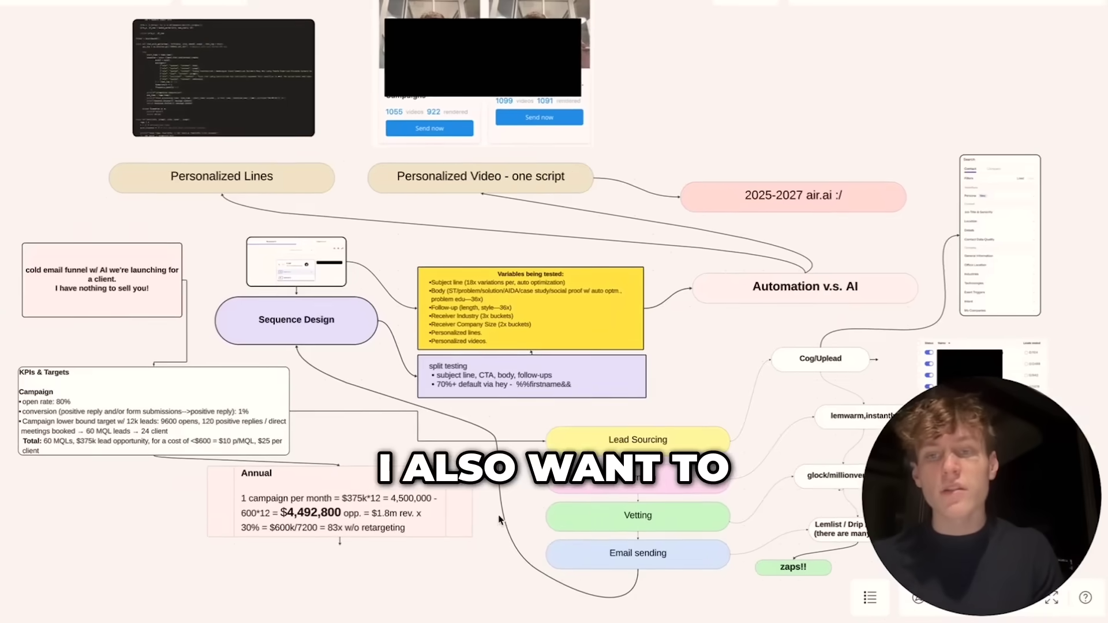
# Open the text of the 2025-2027 box linked to Personalized Video, highlight "air.ai" and deselect the box
pyautogui.scroll(-2, 500, 520)
pyautogui.hscroll(3, 609, 350)
pyautogui.scroll(5, 696, 317)
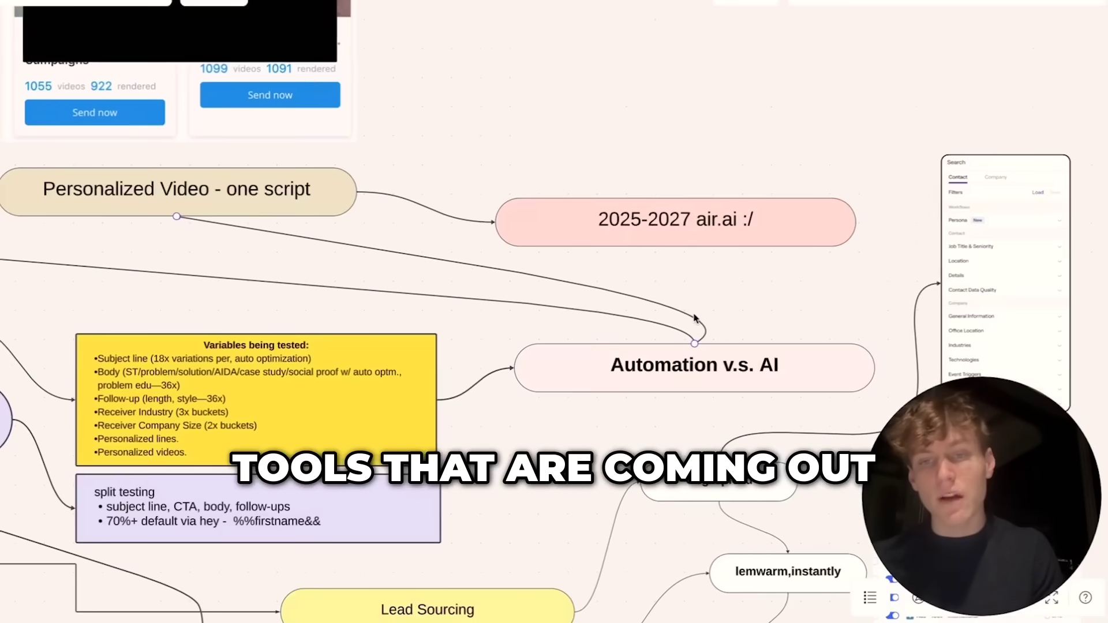
pyautogui.scroll(1, 695, 319)
pyautogui.hscroll(1, 694, 318)
pyautogui.doubleClick(645, 252)
pyautogui.moveTo(660, 245); pyautogui.dragTo(700, 244)
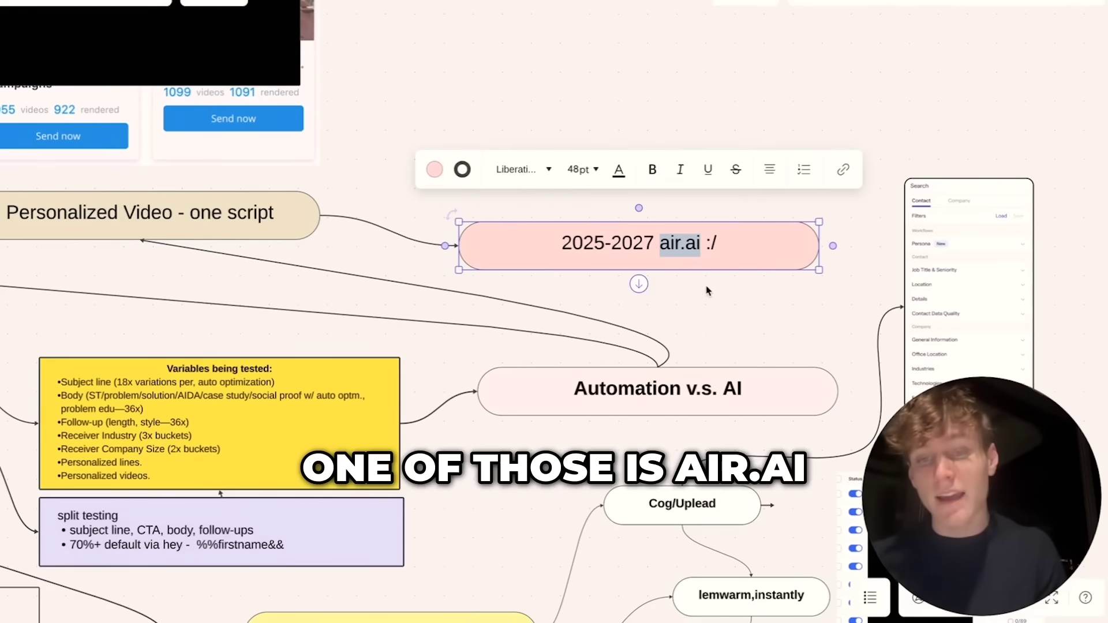
pyautogui.click(702, 303)
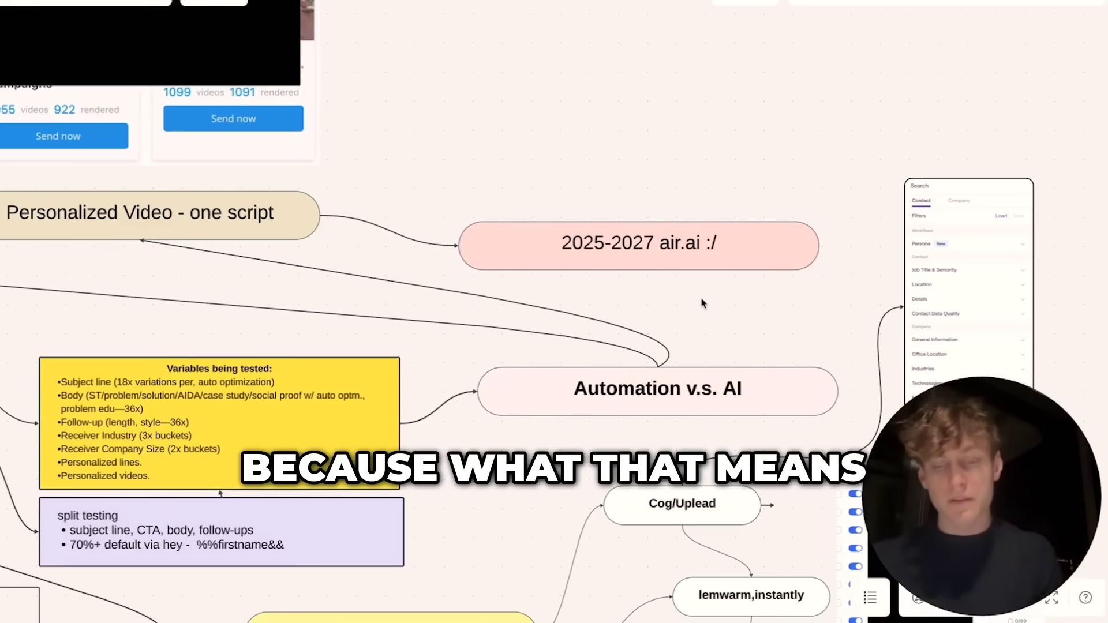